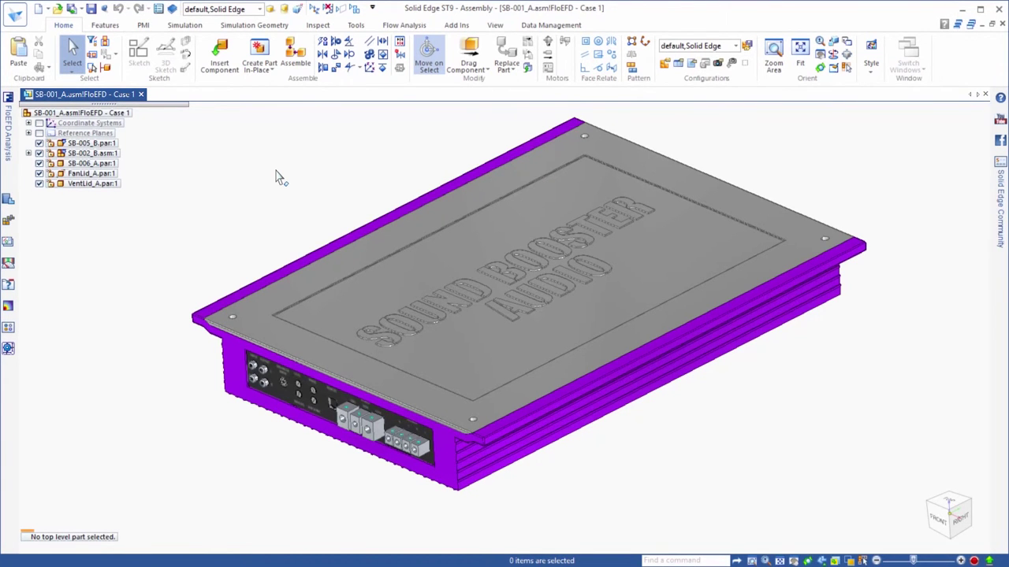
# Keep the FloEFD Analysis project tree displayed and hide the top cover part SB-006_A to expose the electronics
pyautogui.click(406, 25)
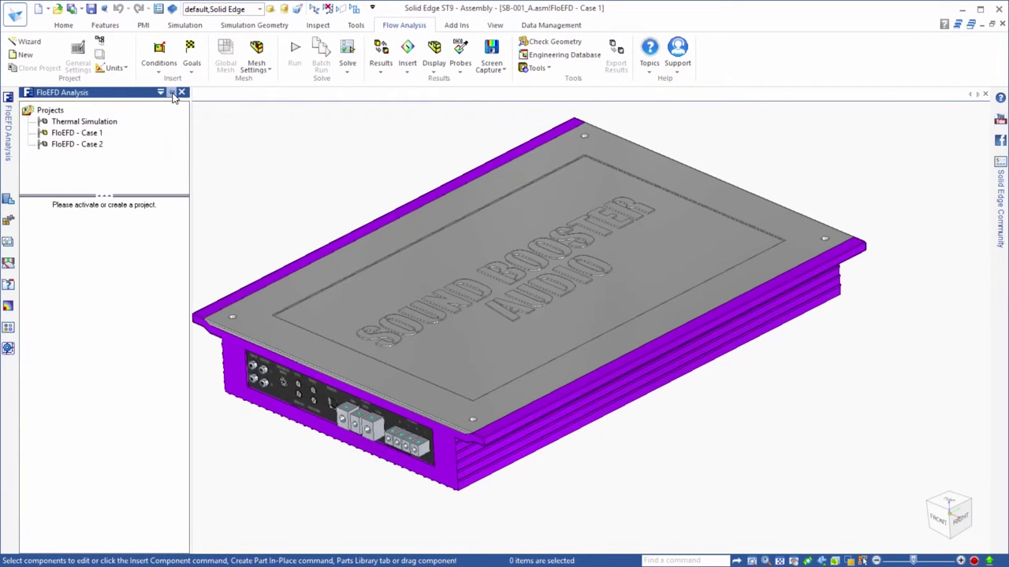
pyautogui.click(172, 92)
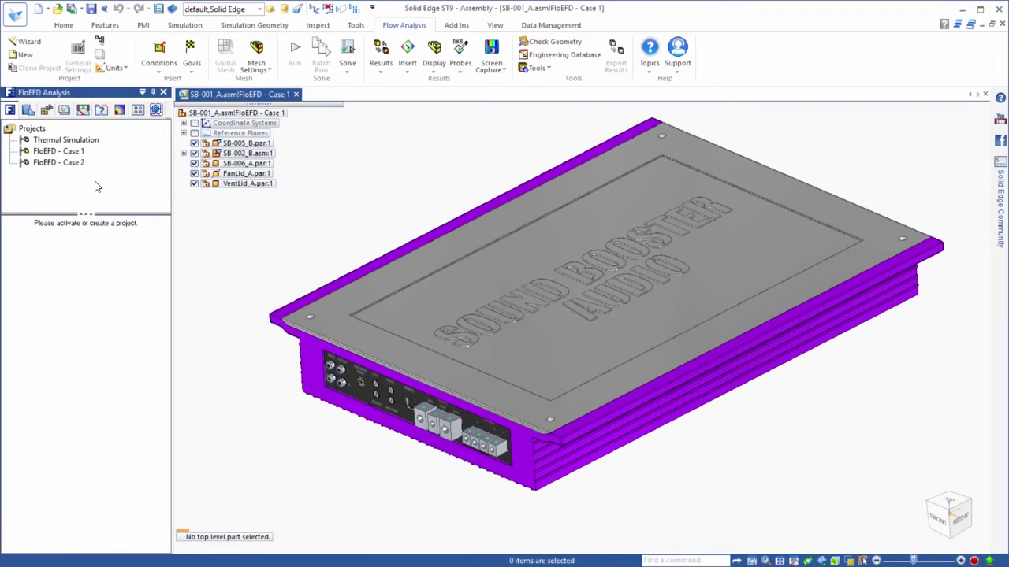
pyautogui.click(194, 163)
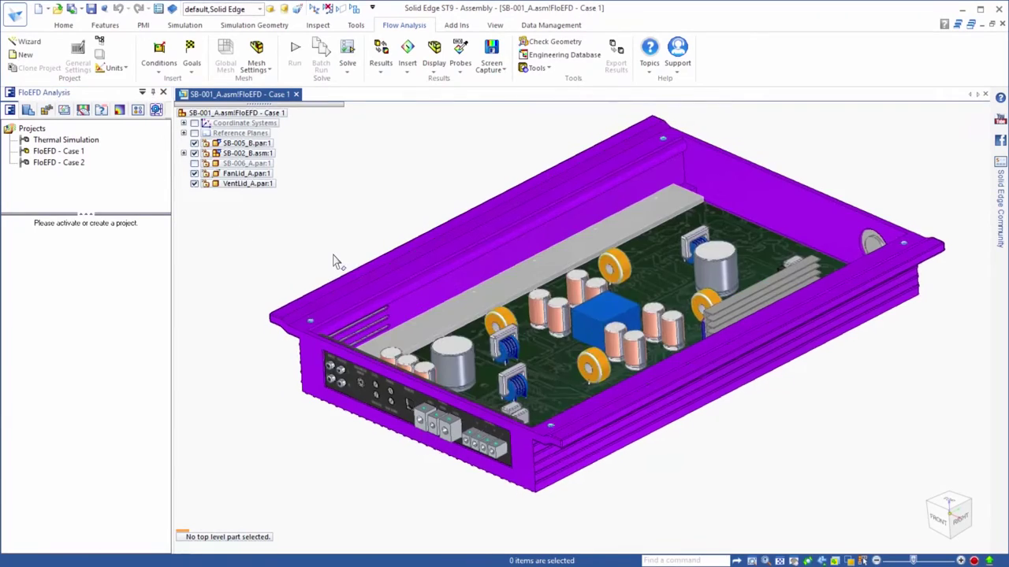
pyautogui.scroll(3, 335, 261)
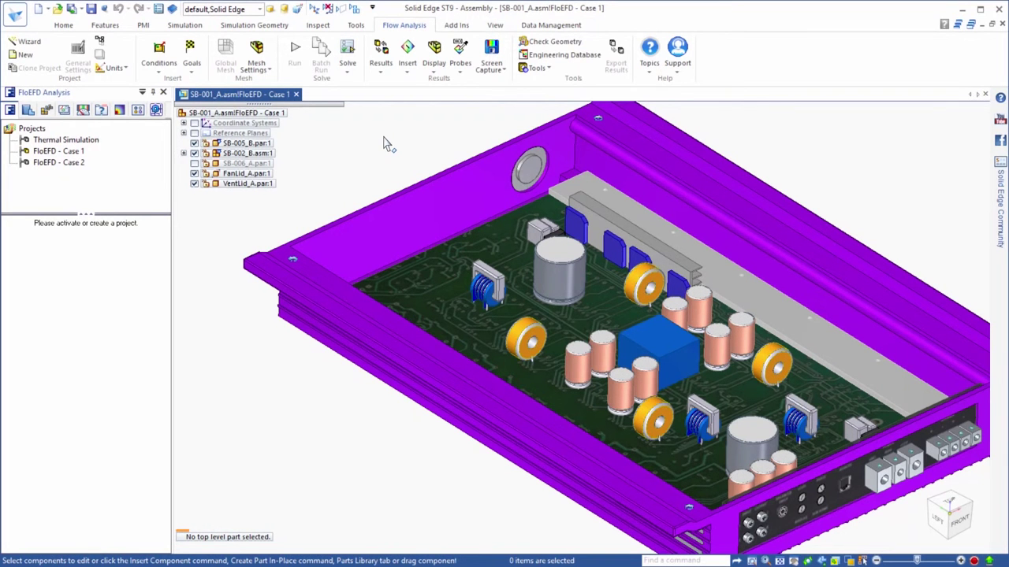
# Start a new flow analysis project with the wizard and name it Case 1
pyautogui.click(30, 44)
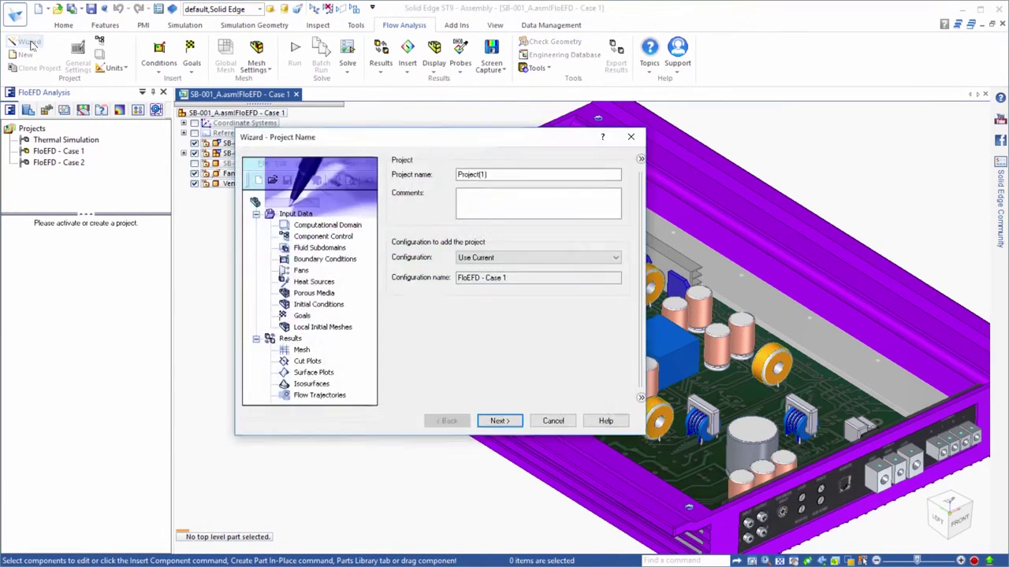
pyautogui.click(640, 159)
pyautogui.doubleClick(561, 179)
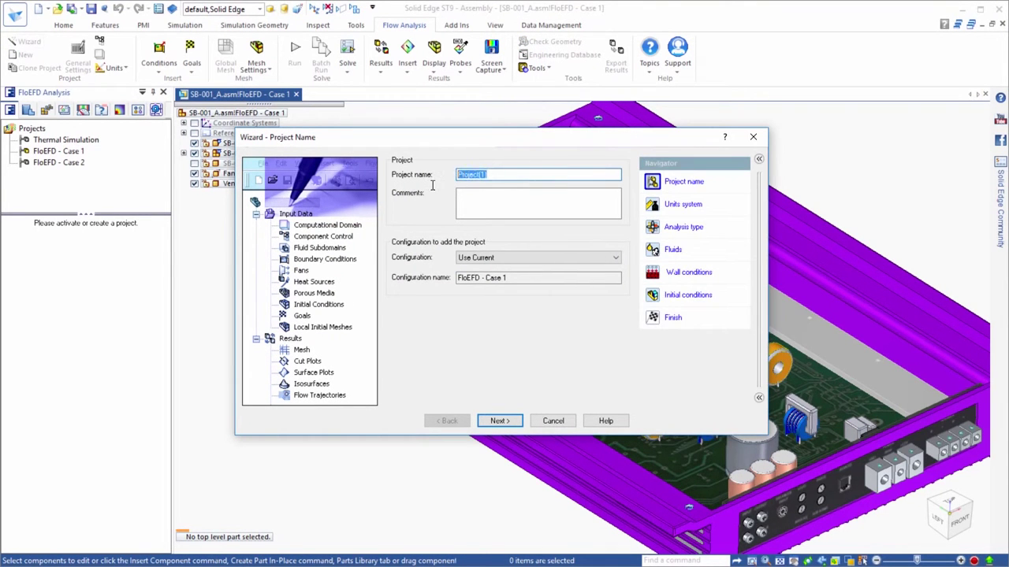
pyautogui.write('Case 1')
pyautogui.click(496, 421)
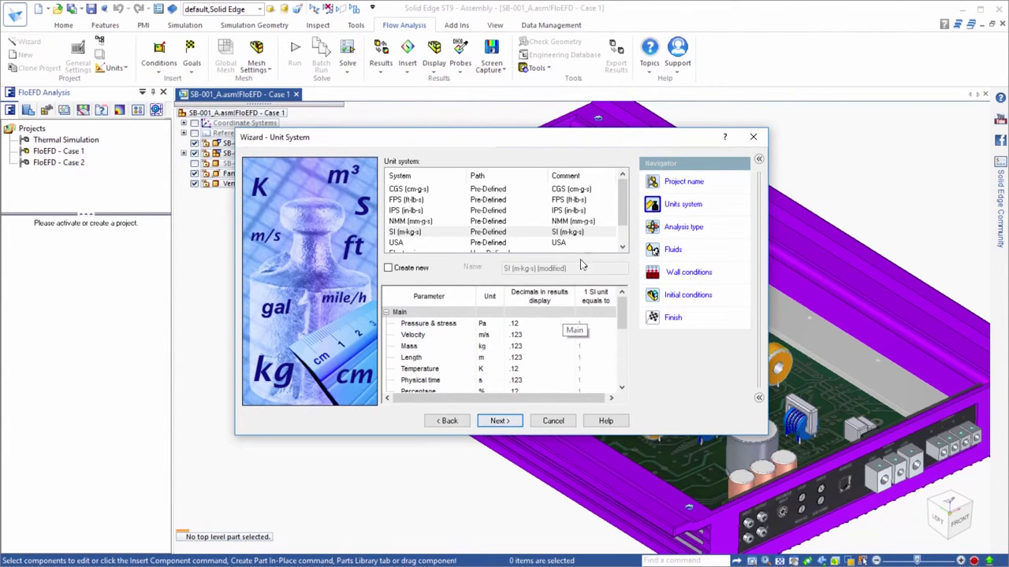
# Choose the user-defined Electronics unit system and enable heat conduction in solids for the internal analysis
pyautogui.scroll(-1, 402, 236)
pyautogui.click(401, 234)
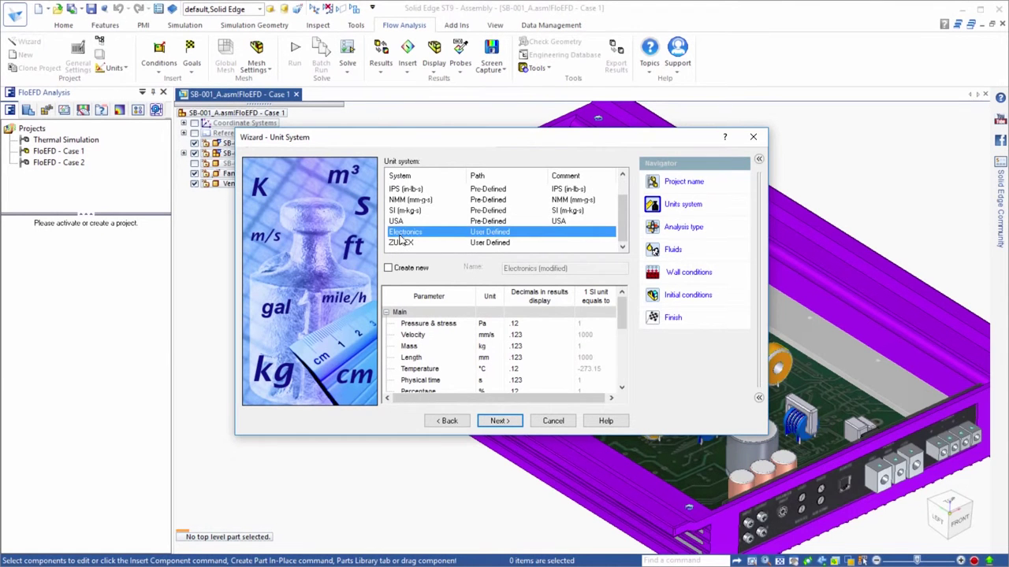
pyautogui.click(502, 422)
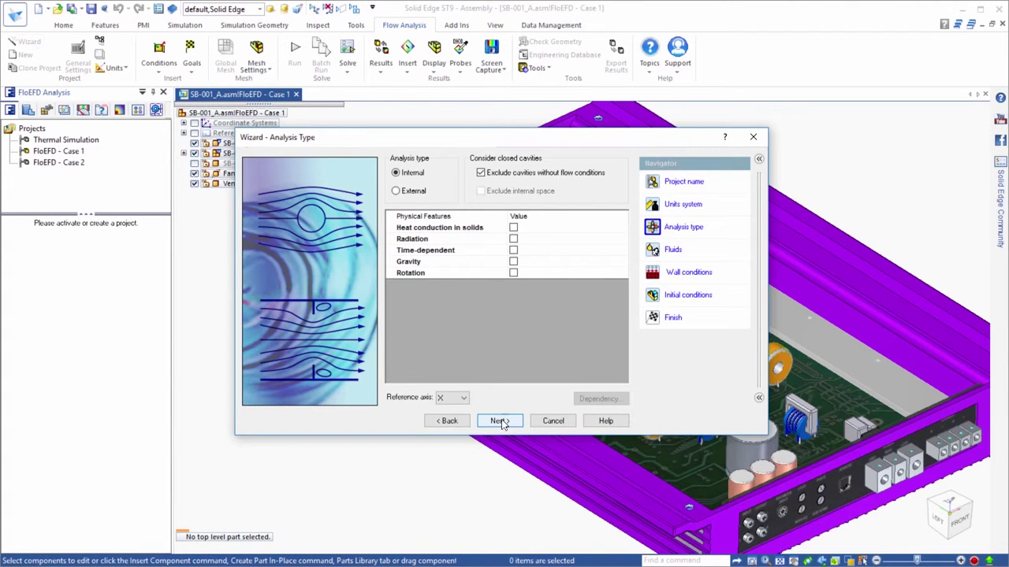
pyautogui.click(513, 228)
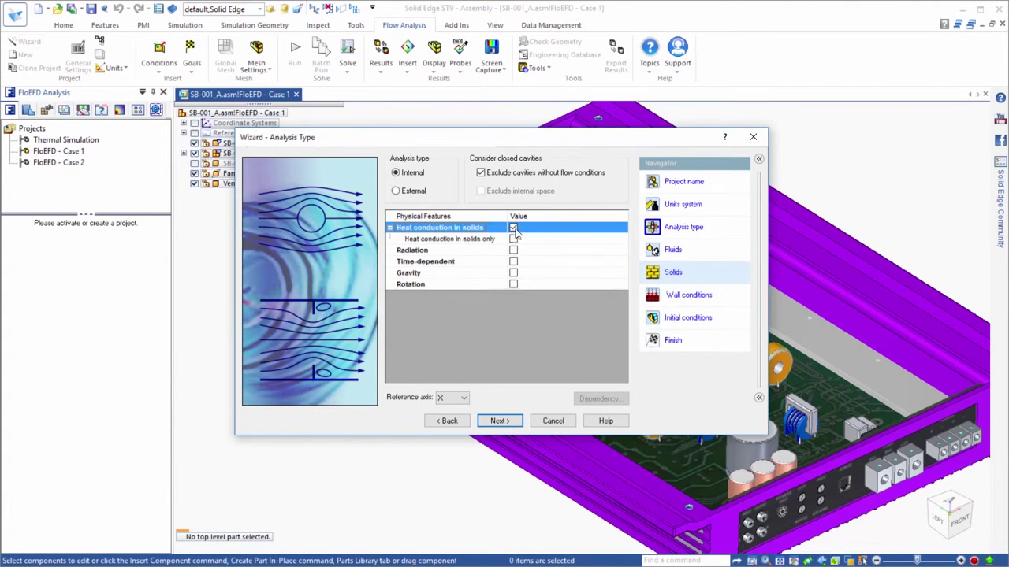
pyautogui.click(493, 421)
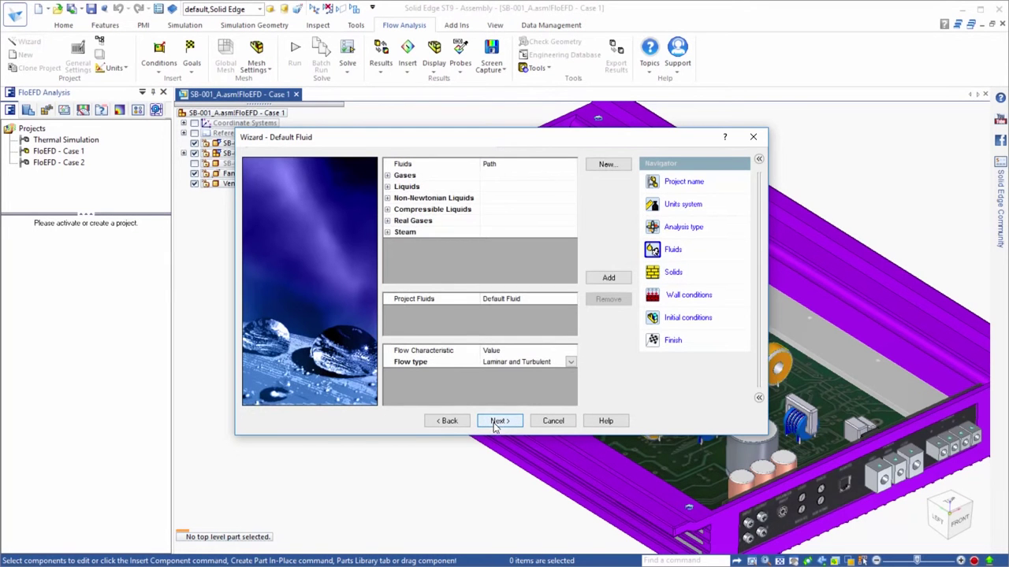
# Add the gas Air as the project fluid and choose Aluminum from the pre-defined metals as the default solid
pyautogui.click(387, 174)
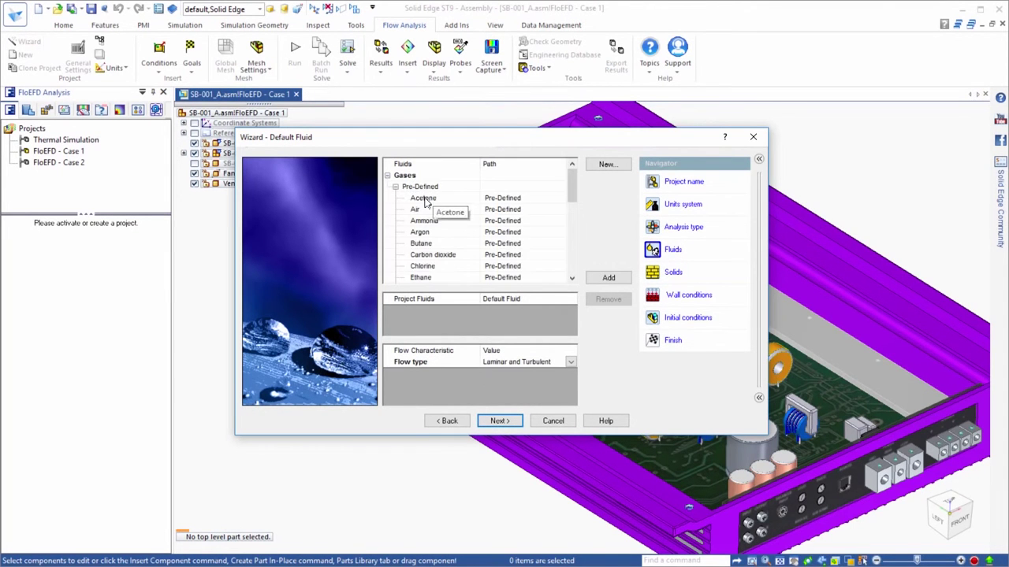
pyautogui.doubleClick(415, 218)
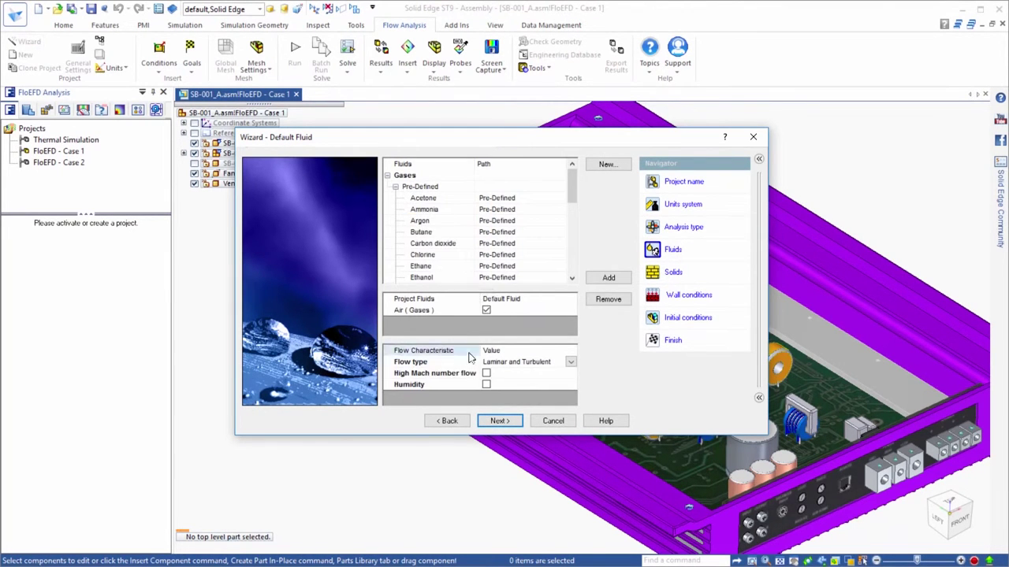
pyautogui.click(496, 421)
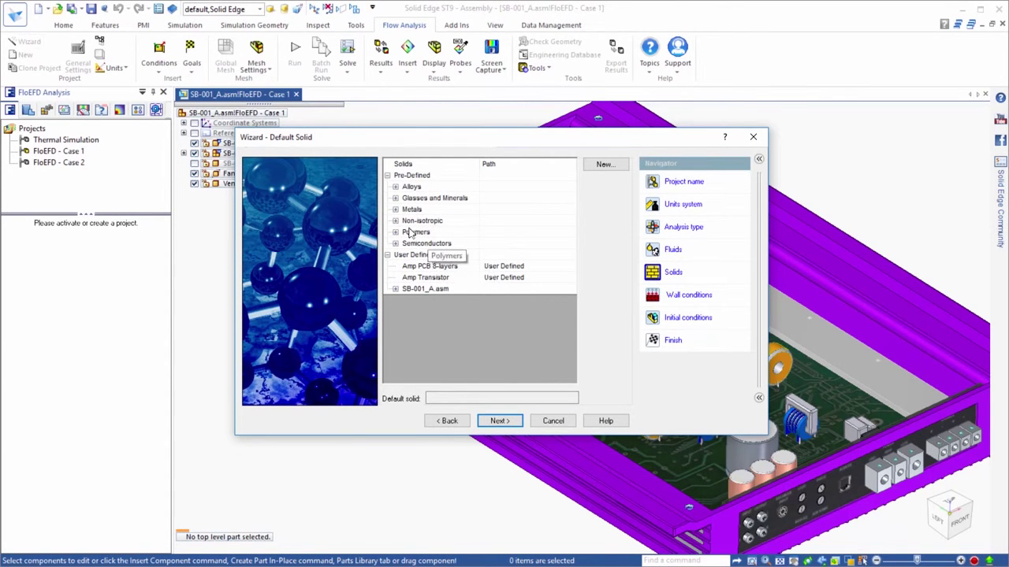
pyautogui.click(395, 209)
pyautogui.click(418, 221)
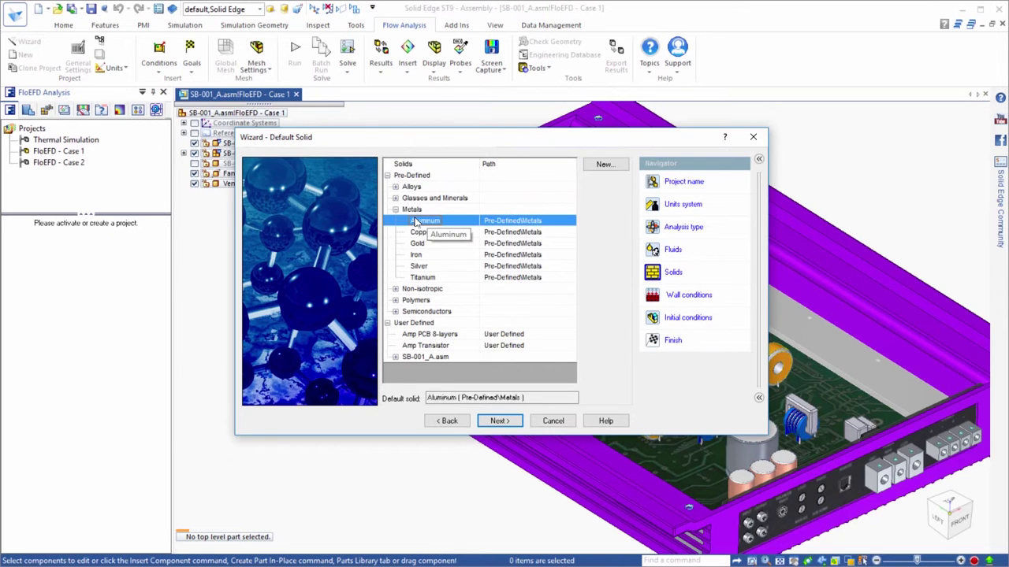
pyautogui.click(492, 421)
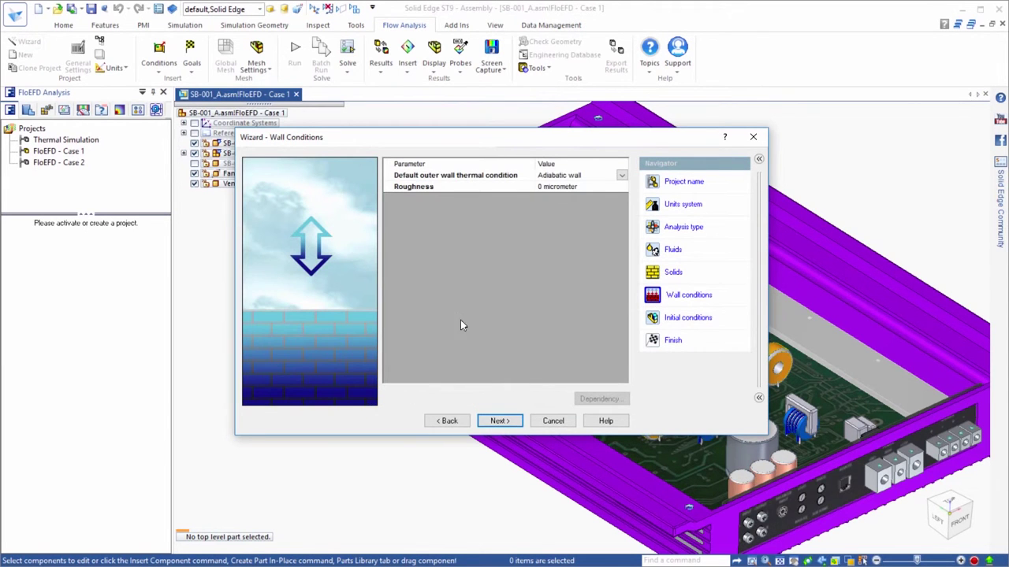
# Set the default outer wall condition to Heat transfer with a coefficient of 5 W/m^2/K and enter the external fluid temperature
pyautogui.click(621, 177)
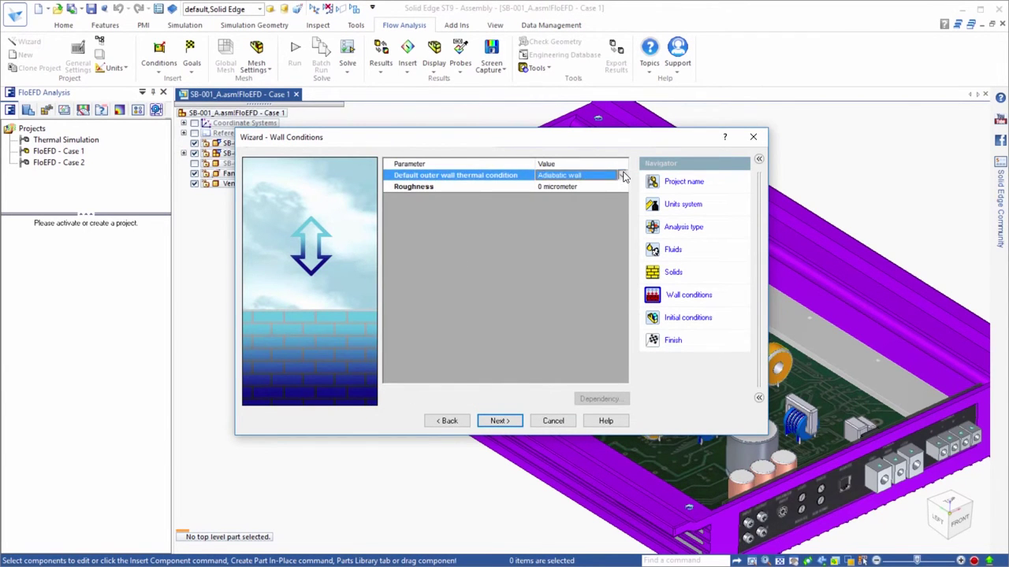
pyautogui.click(622, 176)
pyautogui.click(609, 193)
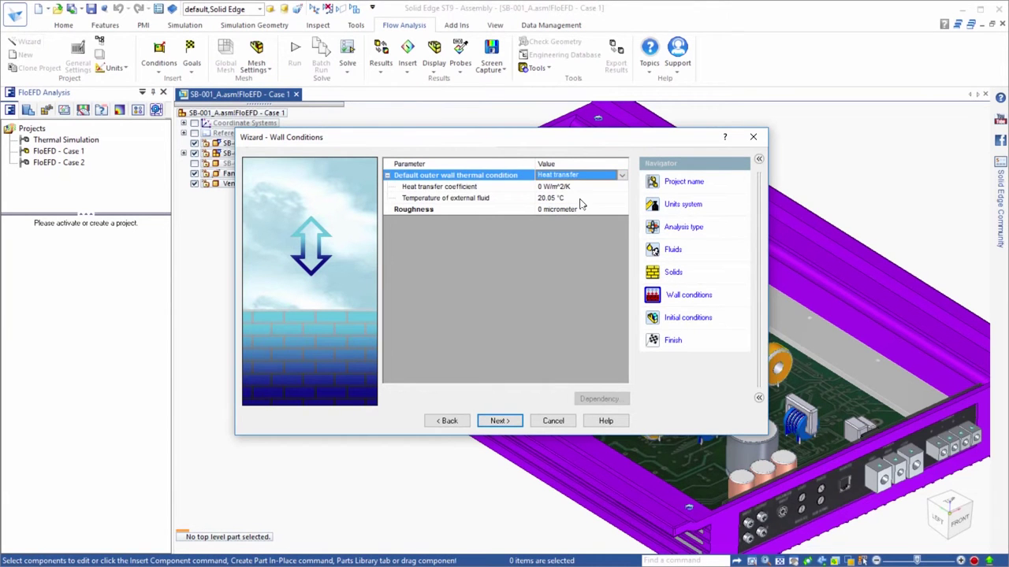
pyautogui.click(581, 187)
pyautogui.write('5')
pyautogui.click(561, 198)
pyautogui.write('2')
pyautogui.press('Return')
pyautogui.click(512, 421)
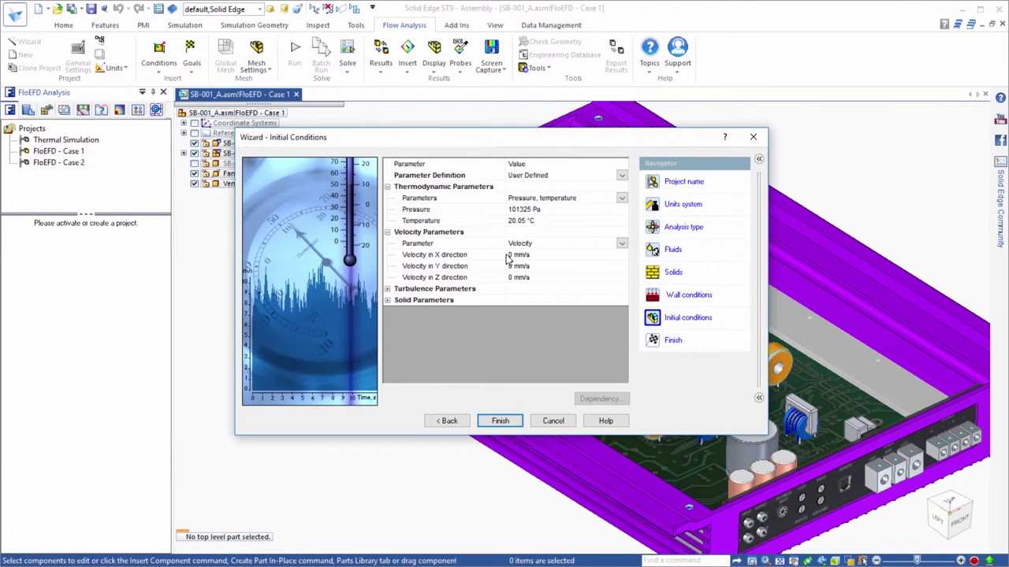
# Set the initial fluid temperature and initial solid temperature to 25 °C and finish creating the project
pyautogui.click(521, 224)
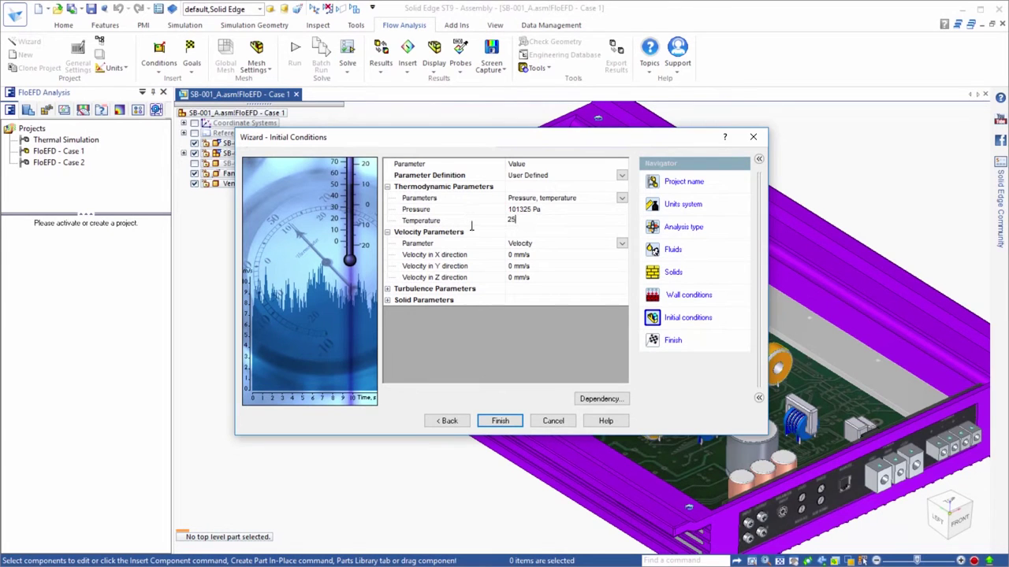
pyautogui.write('25')
pyautogui.click(387, 300)
pyautogui.click(511, 311)
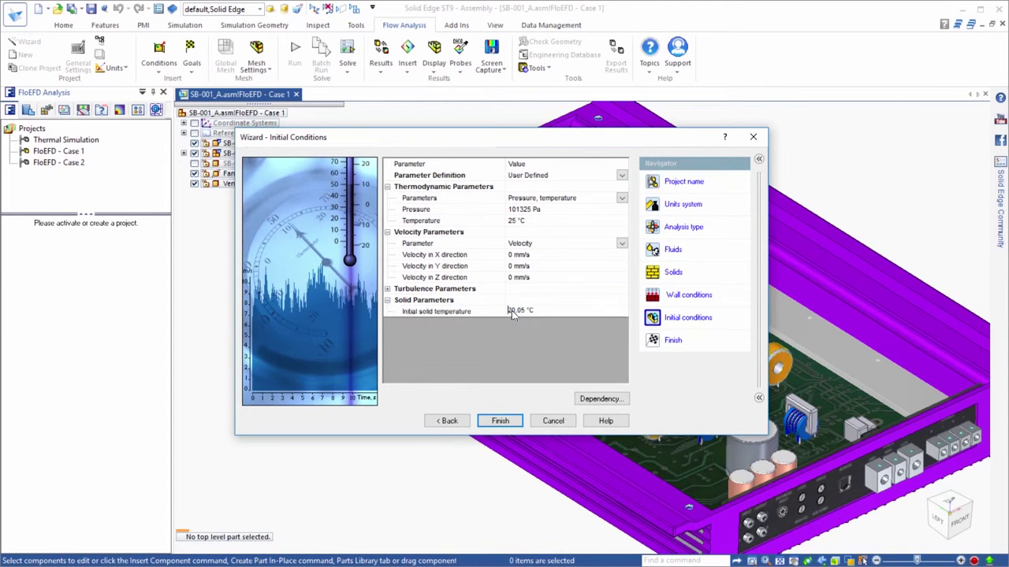
pyautogui.write('25')
pyautogui.click(499, 420)
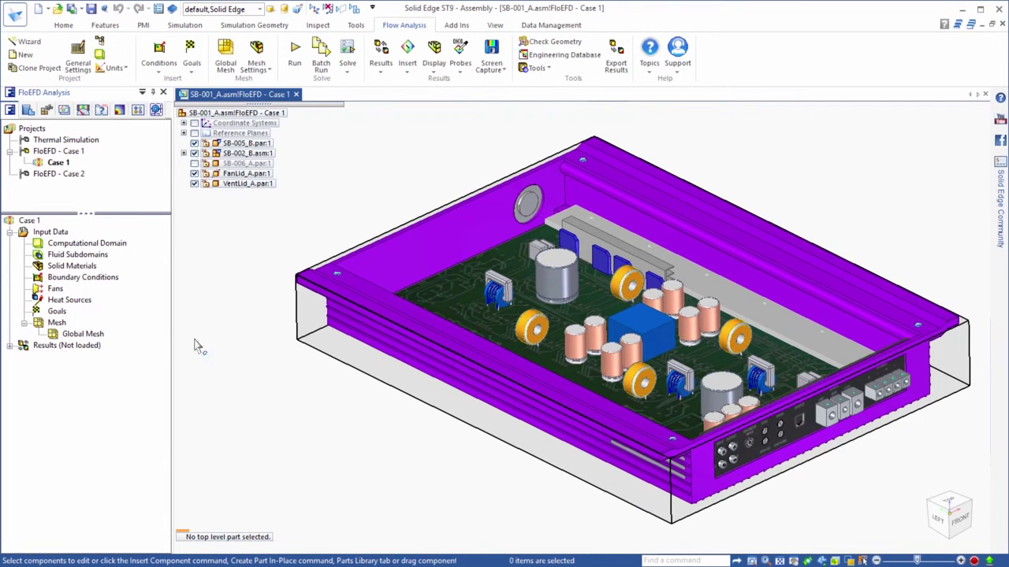
# Hide the computational domain and assign the Amp PCB 8-layers solid material to circuit board SB-004_A with anisotropy axis Z
pyautogui.rightClick(100, 249)
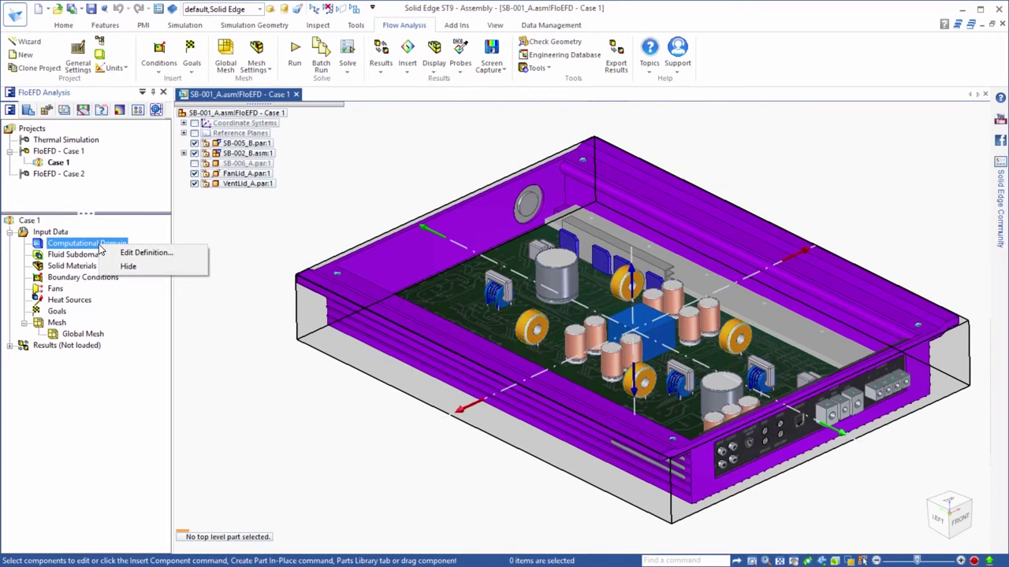
pyautogui.click(128, 268)
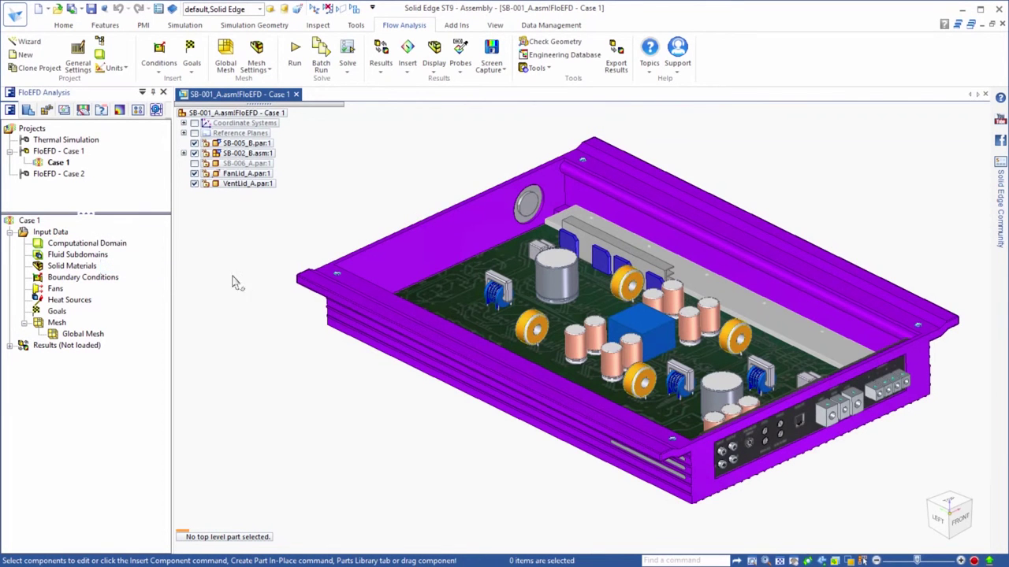
pyautogui.rightClick(63, 266)
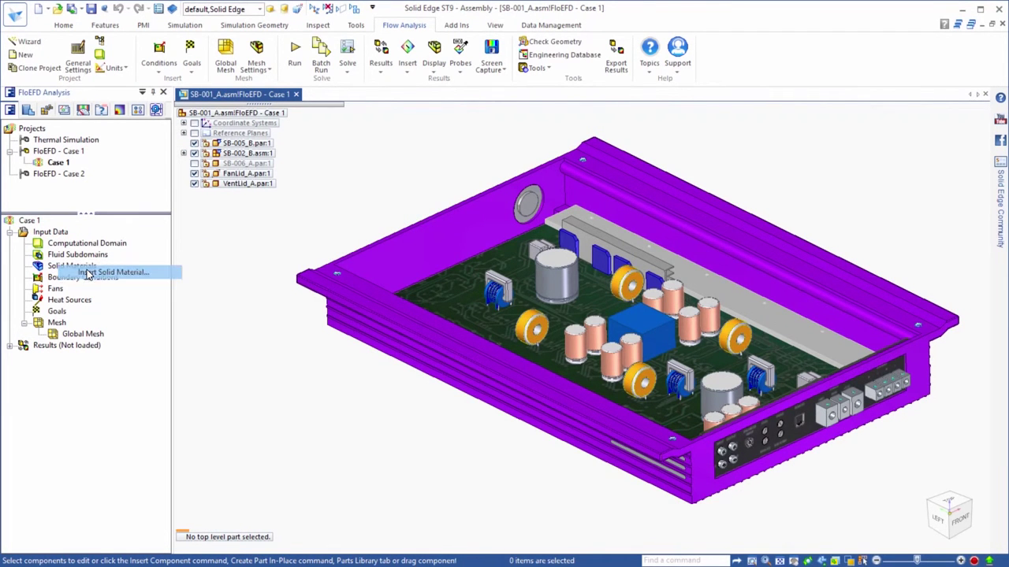
pyautogui.click(118, 272)
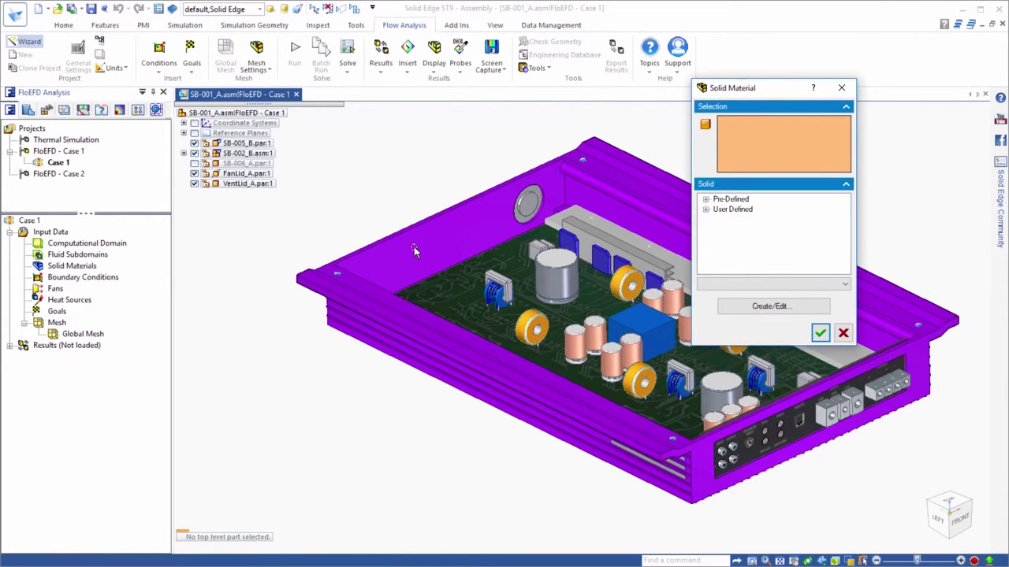
pyautogui.click(430, 264)
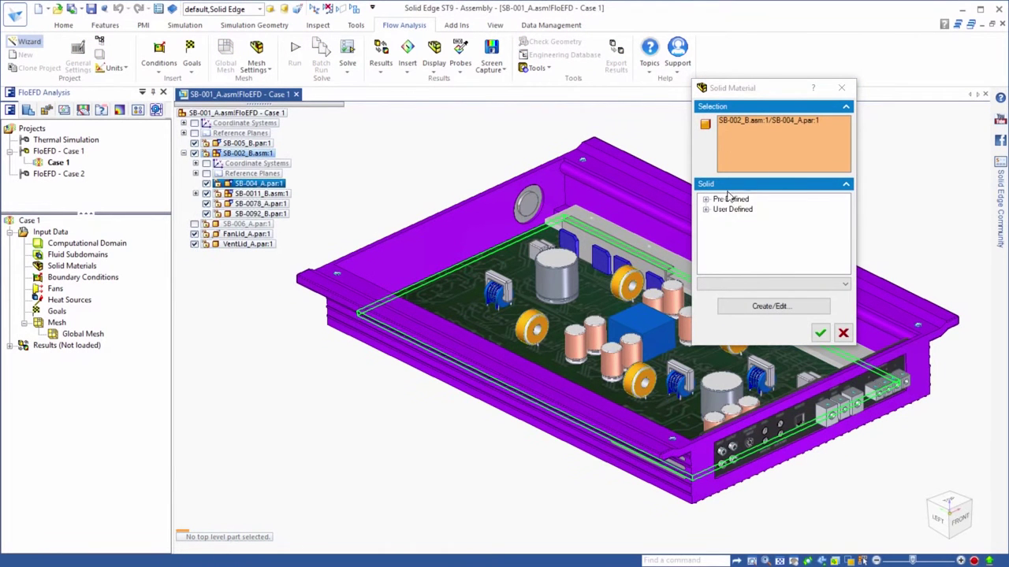
pyautogui.click(706, 210)
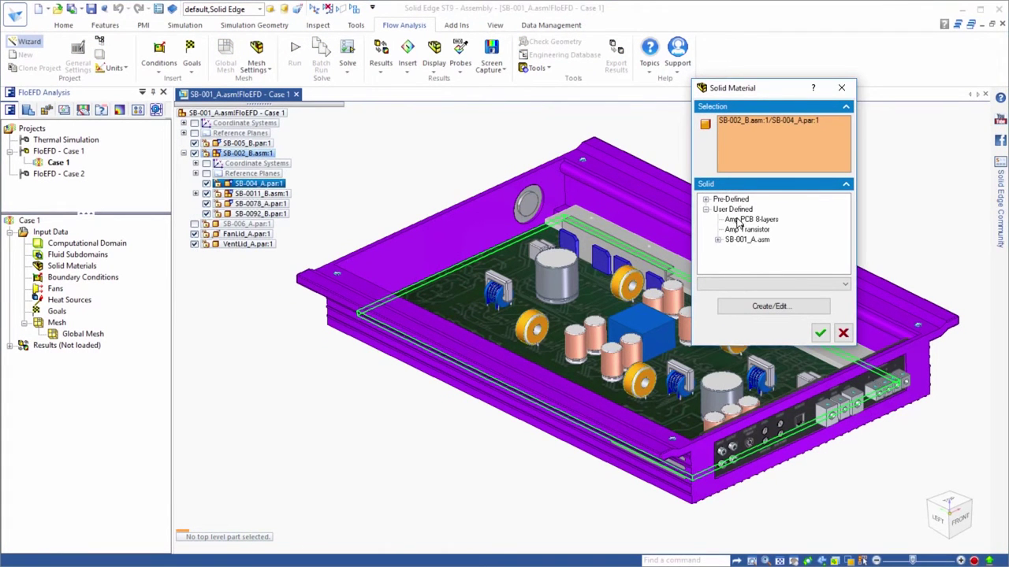
pyautogui.click(741, 220)
pyautogui.click(835, 362)
pyautogui.click(804, 387)
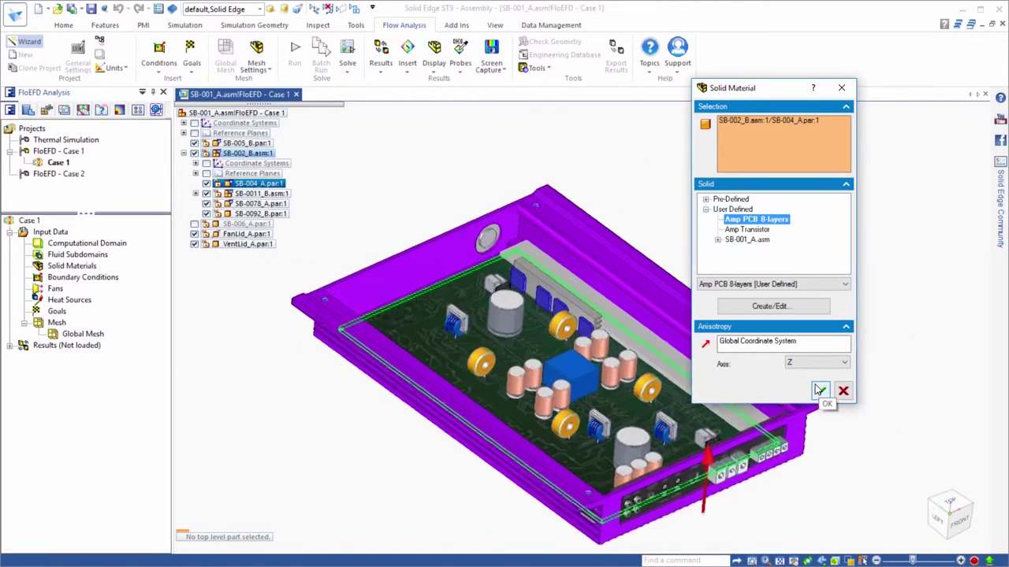
pyautogui.click(820, 392)
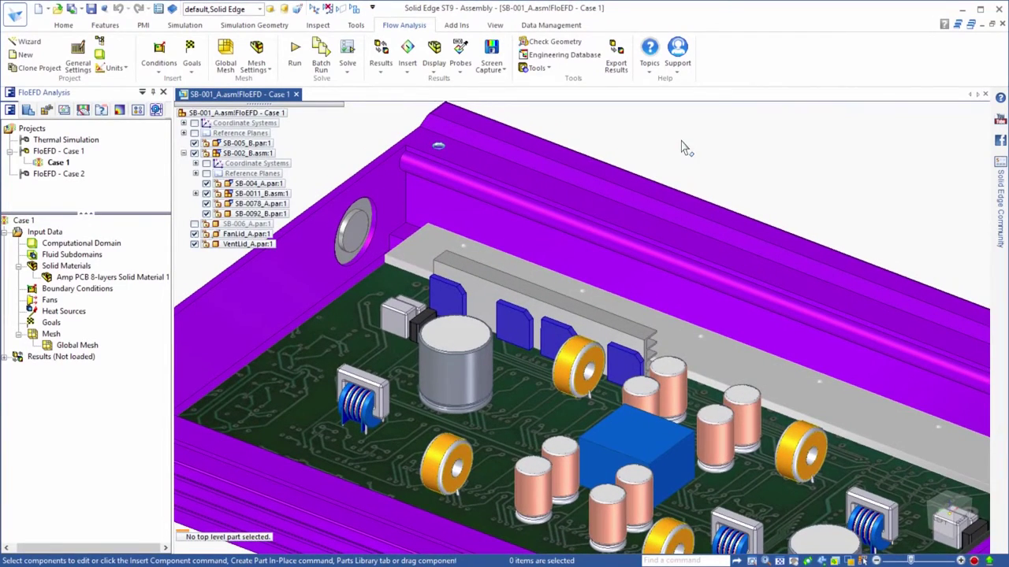
# Apply the user-defined Amp Transistor solid material to the blue transistors along the heat sink
pyautogui.click(459, 293)
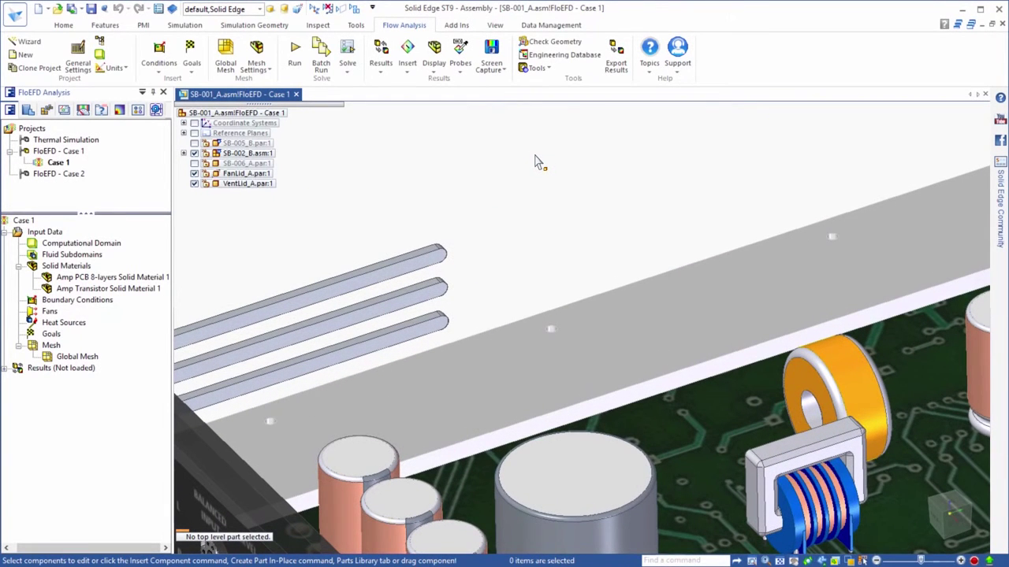
# Insert an Environment Pressure boundary condition on the three slot faces of VentLid_A, keeping 101325 Pa and 25 °C
pyautogui.click(438, 262)
pyautogui.keyDown('ctrl'); pyautogui.click(421, 295); pyautogui.keyUp('ctrl')
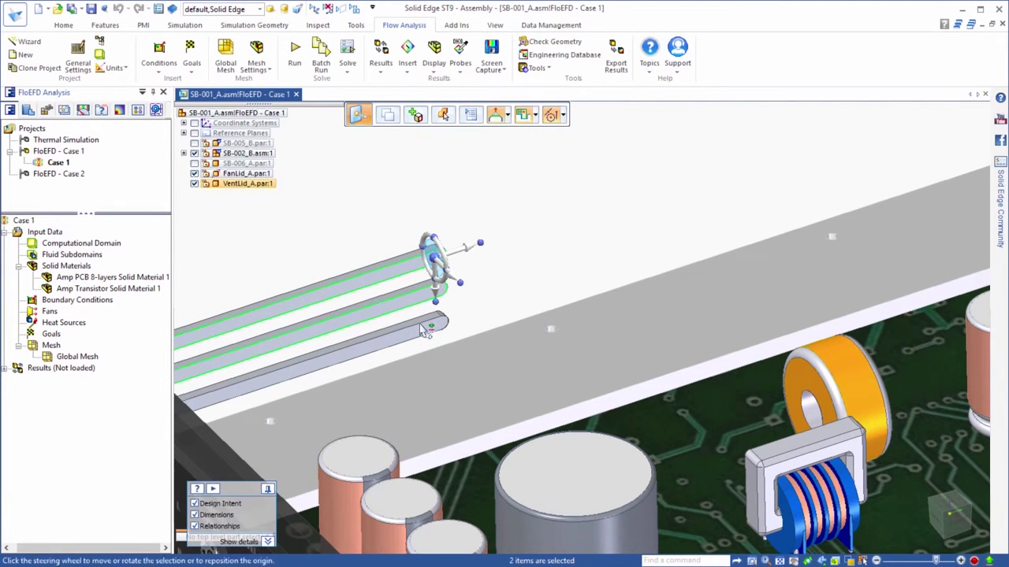
pyautogui.keyDown('ctrl'); pyautogui.click(428, 328); pyautogui.keyUp('ctrl')
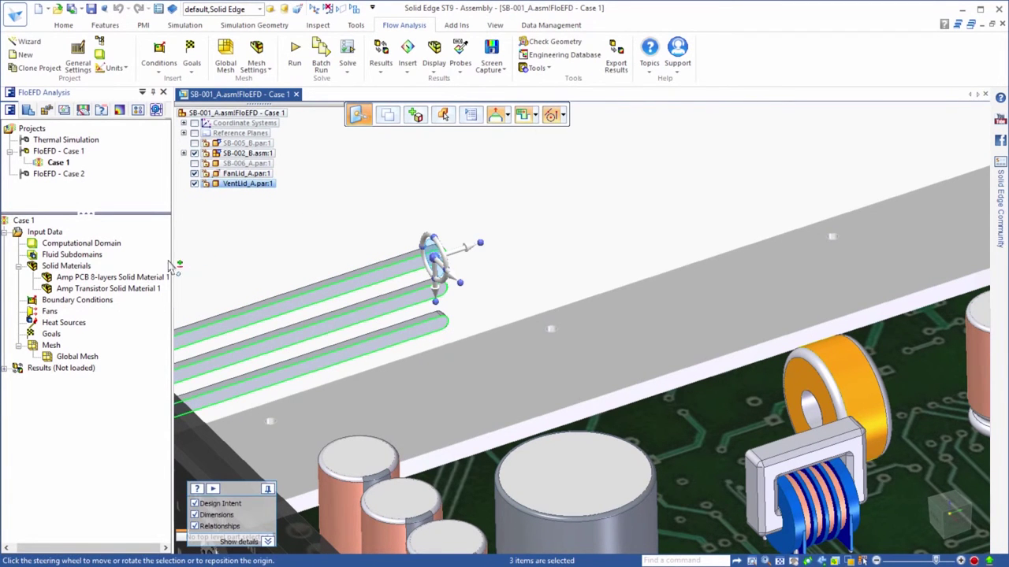
pyautogui.rightClick(111, 303)
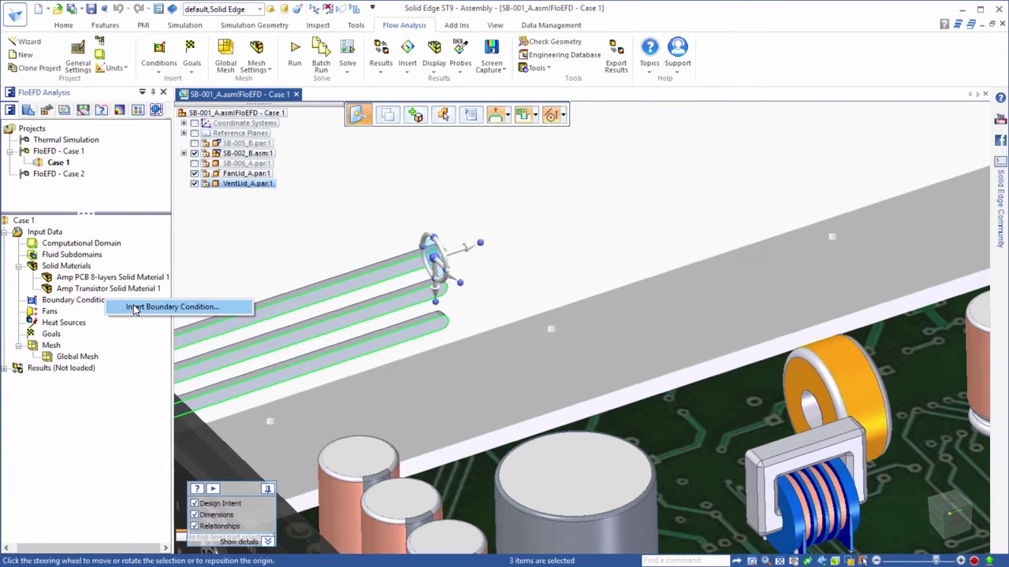
pyautogui.click(132, 309)
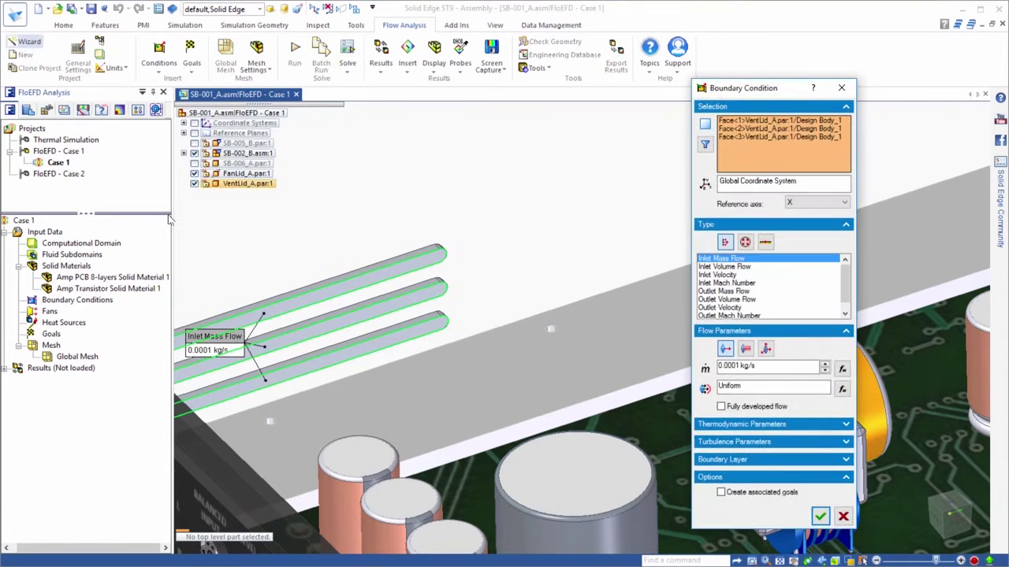
pyautogui.click(746, 242)
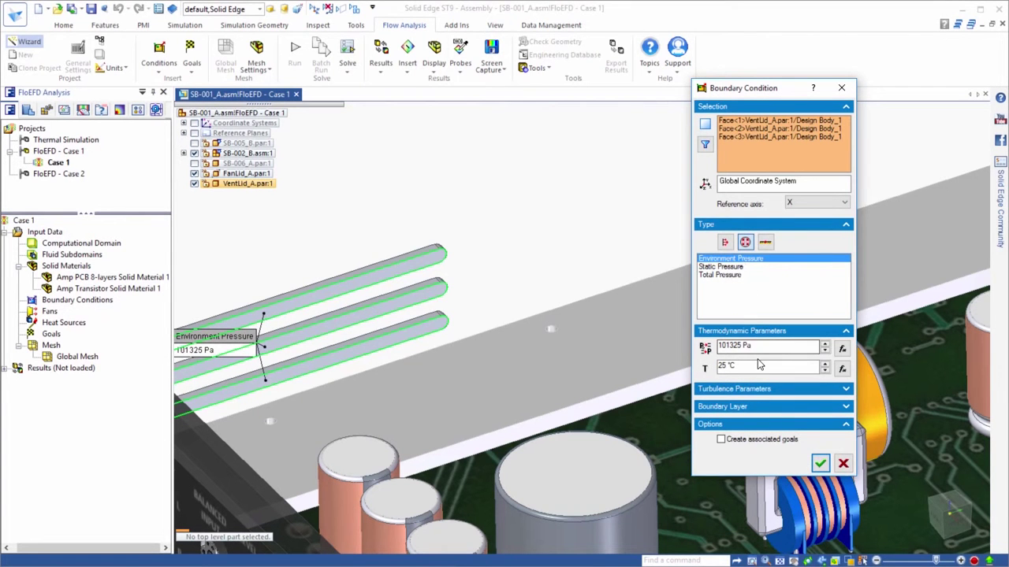
pyautogui.click(820, 465)
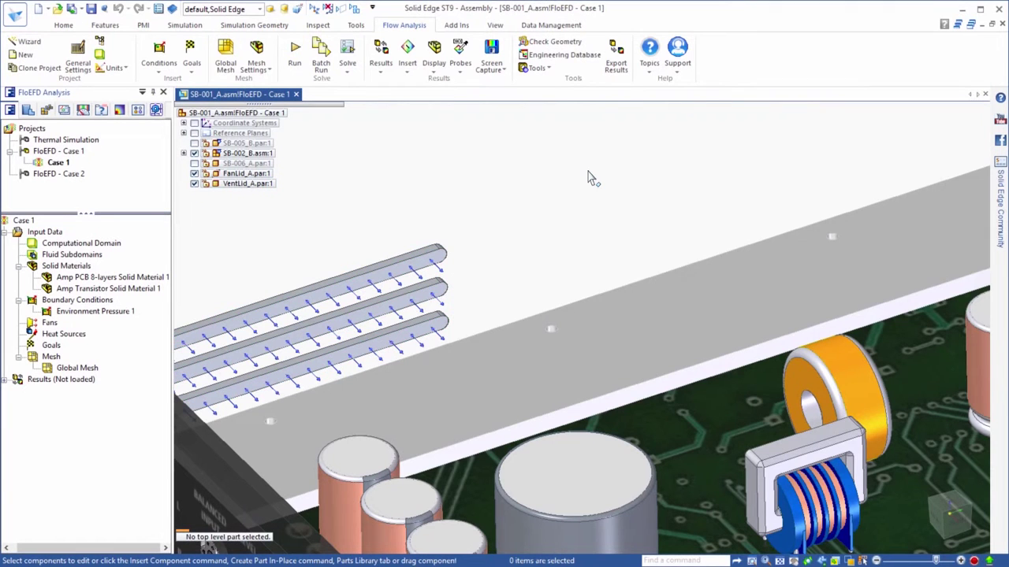
# Show housing SB-005_B and insert an Outer Wall boundary condition with a 25 °C wall temperature on its two opposite side flange faces
pyautogui.click(195, 142)
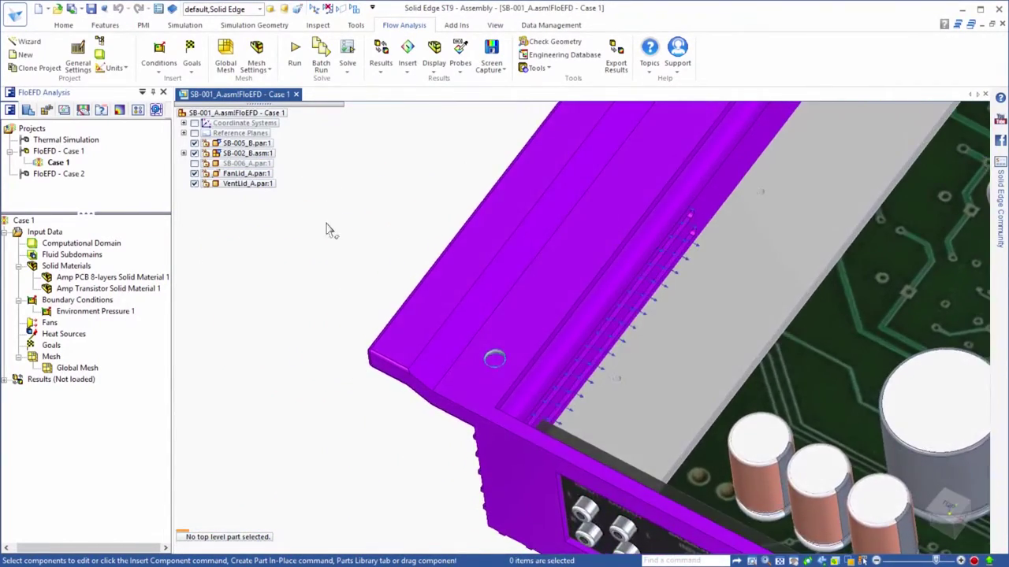
pyautogui.rightClick(59, 303)
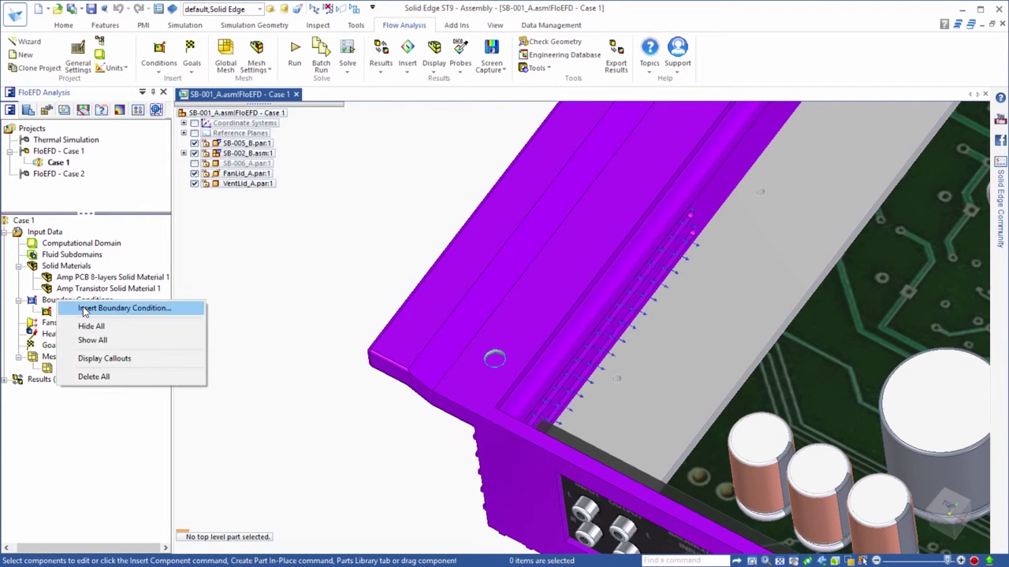
pyautogui.click(84, 307)
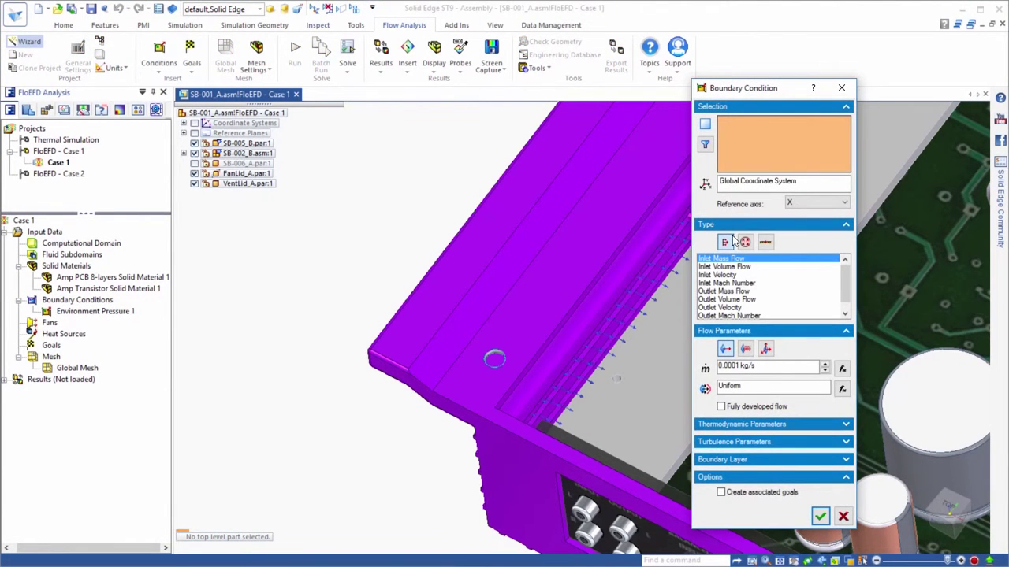
pyautogui.click(764, 243)
pyautogui.click(713, 274)
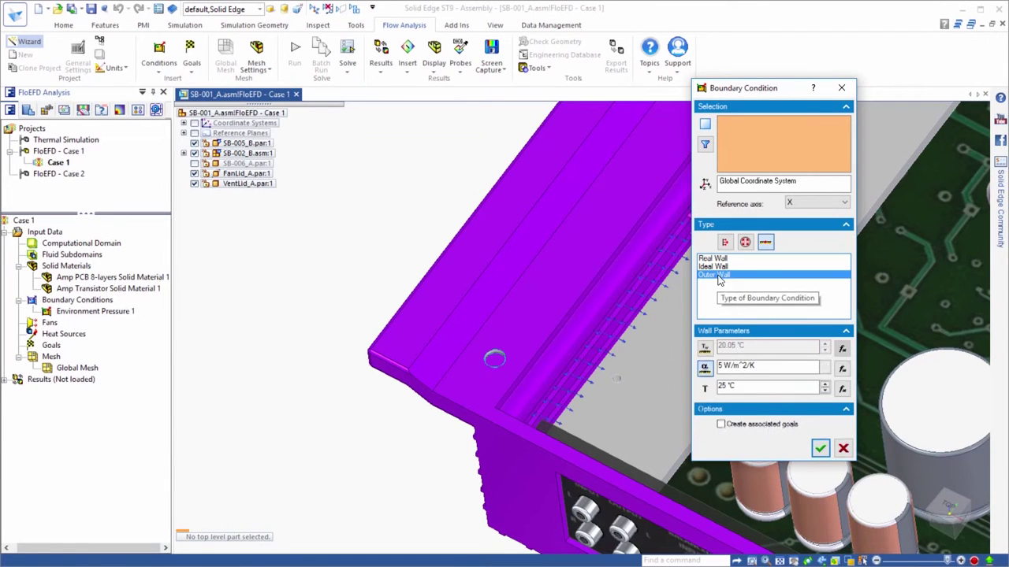
pyautogui.tripleClick(749, 347)
pyautogui.write('25')
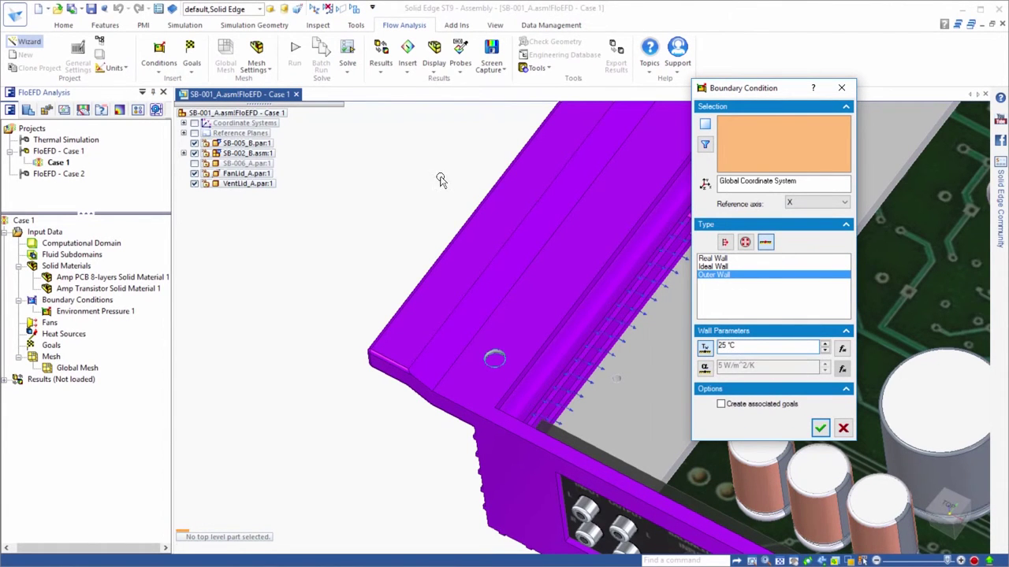
pyautogui.click(455, 284)
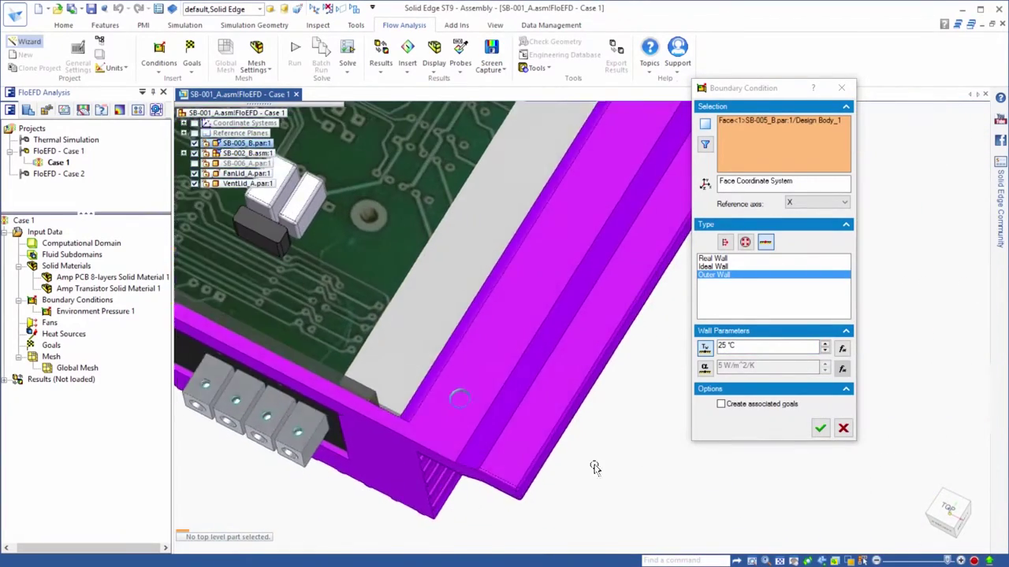
pyautogui.click(522, 453)
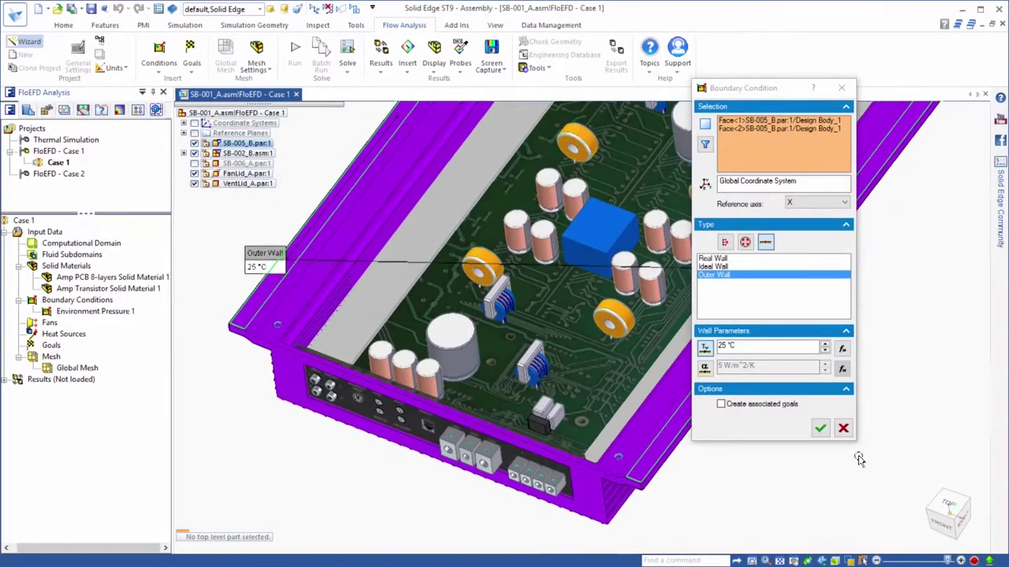
pyautogui.click(819, 429)
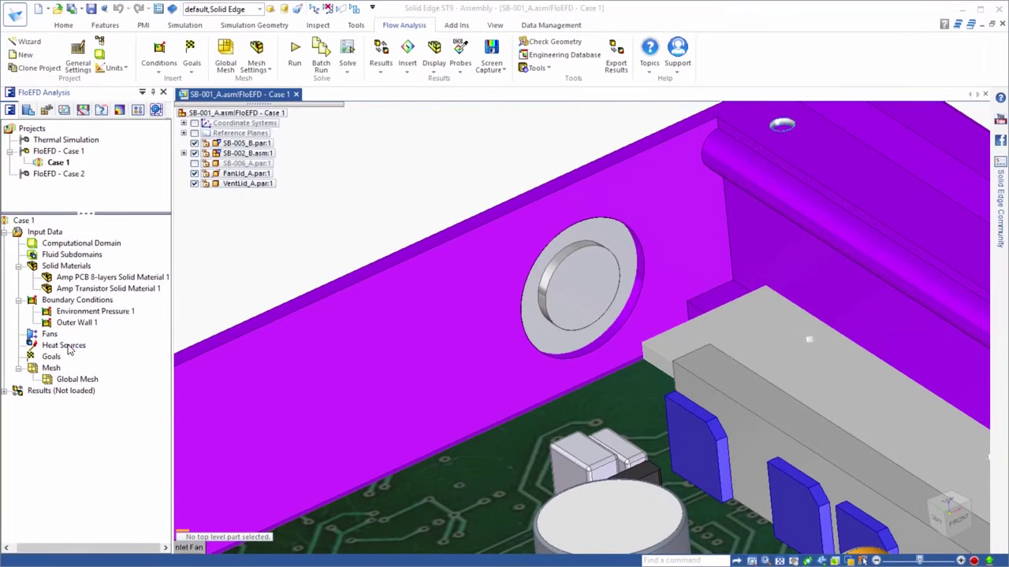
# Define an External Inlet Fan on the inner face of FanLid_A using the pre-defined Papst Series 600 fan curve 612
pyautogui.click(581, 282)
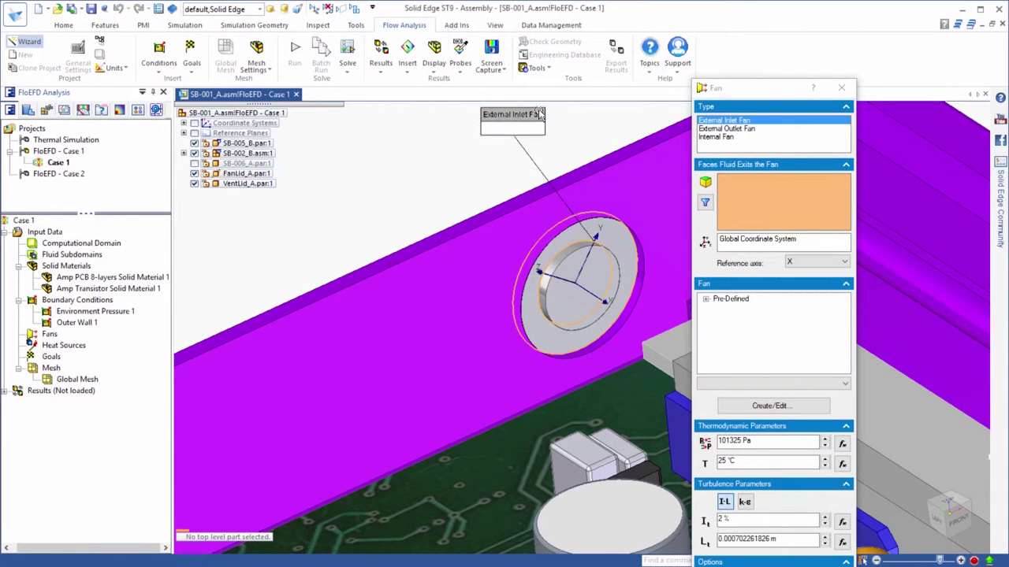
pyautogui.click(705, 299)
pyautogui.click(718, 319)
pyautogui.click(729, 330)
pyautogui.click(742, 349)
pyautogui.click(765, 319)
pyautogui.click(788, 329)
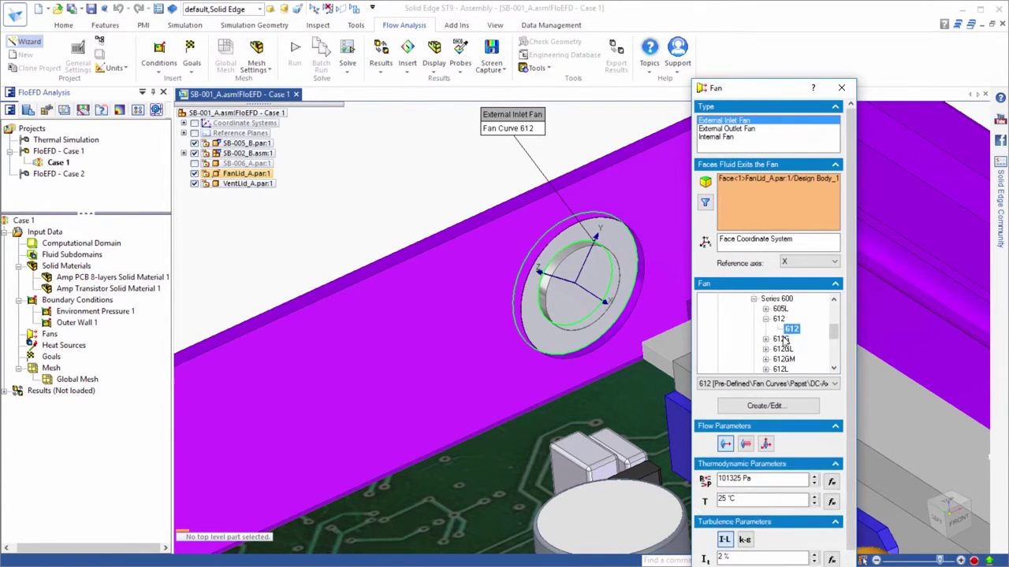
# Give the inlet fan swirl flow with an angular velocity of 1000 RPM and finish creating it
pyautogui.click(747, 446)
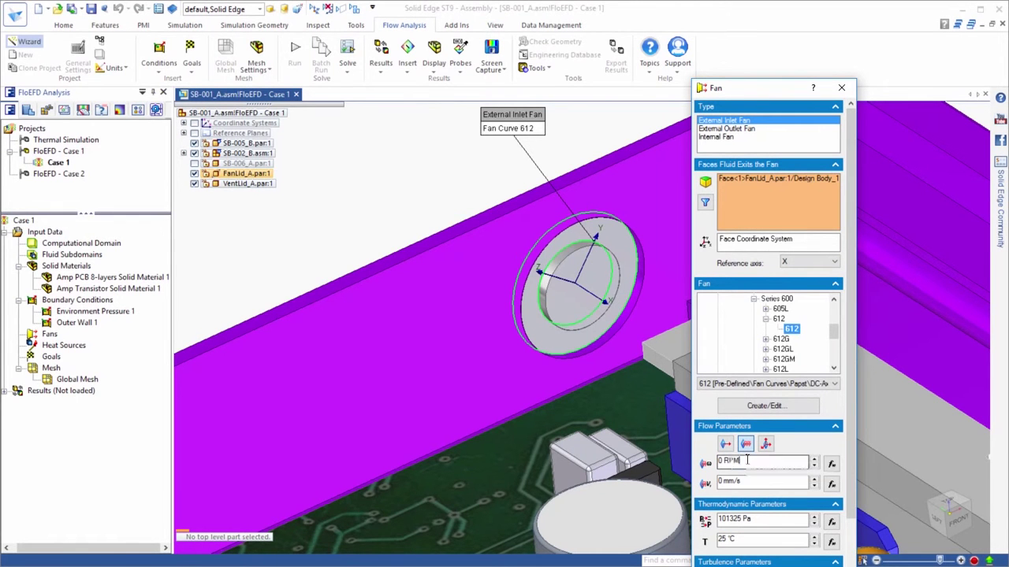
pyautogui.write('1000')
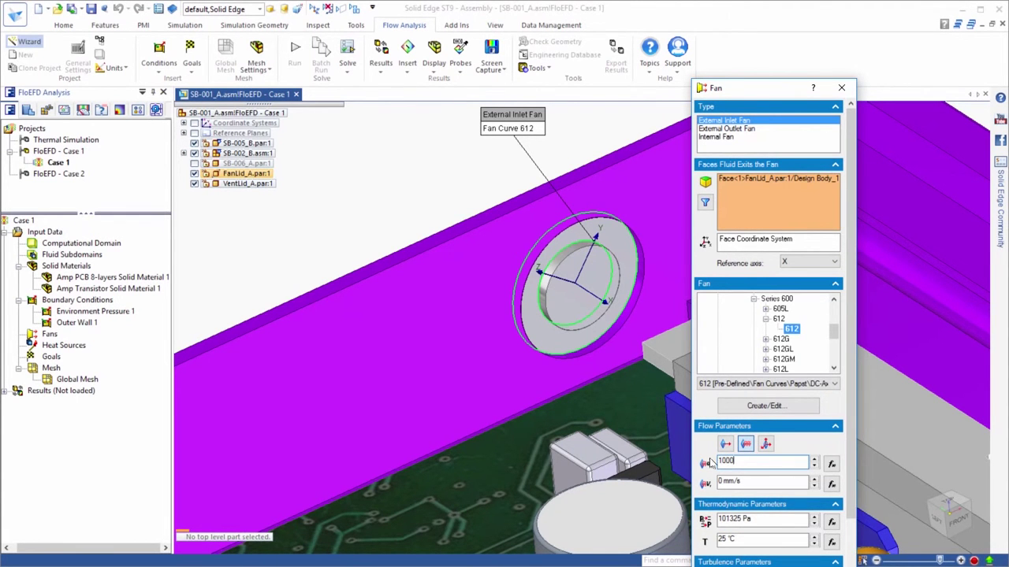
pyautogui.moveTo(788, 90); pyautogui.dragTo(790, 3)
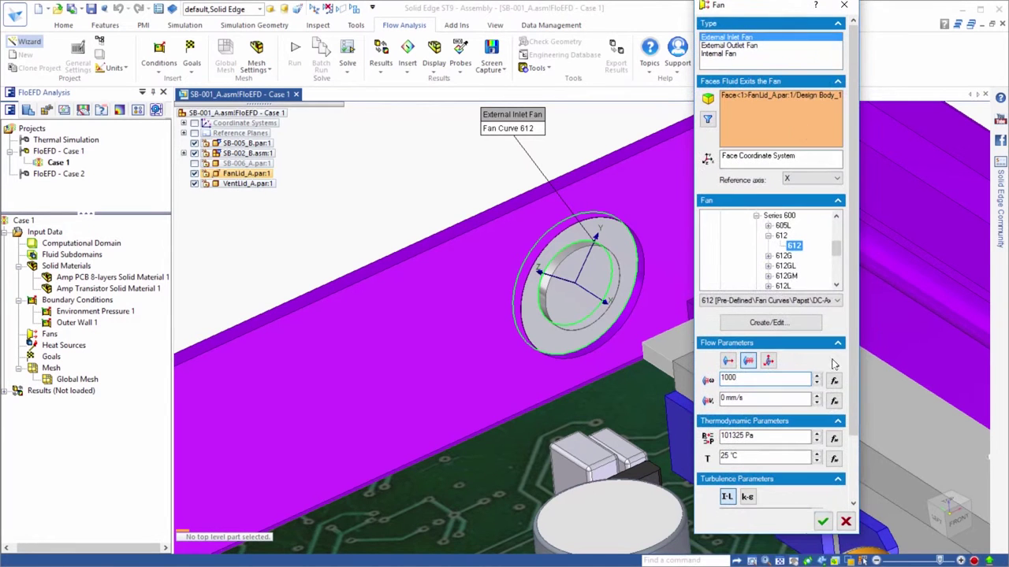
pyautogui.click(823, 522)
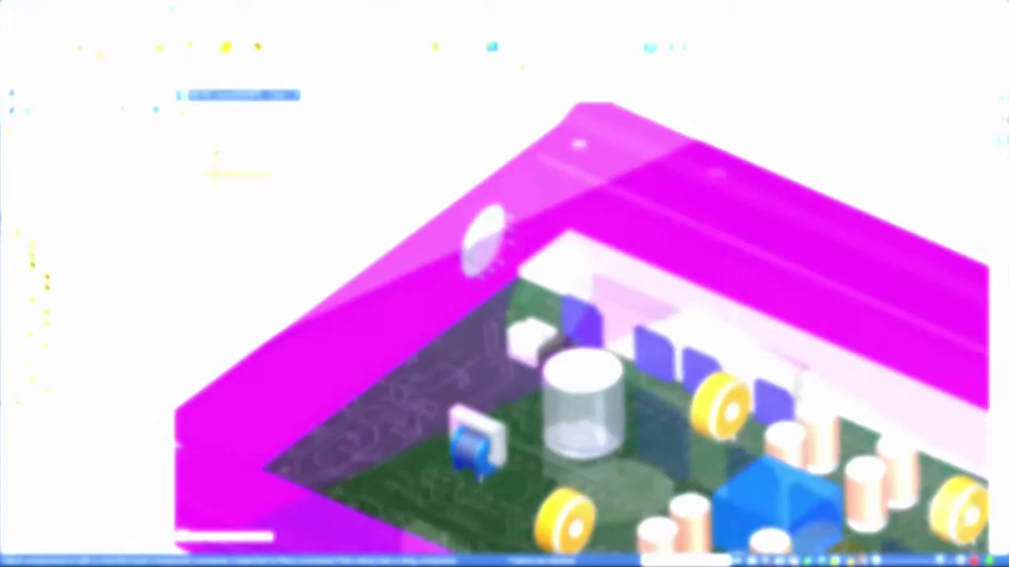
# Insert a volume heat source with a 20 W heat generation rate on the components of Amp Transistor Solid Material 1
pyautogui.rightClick(62, 357)
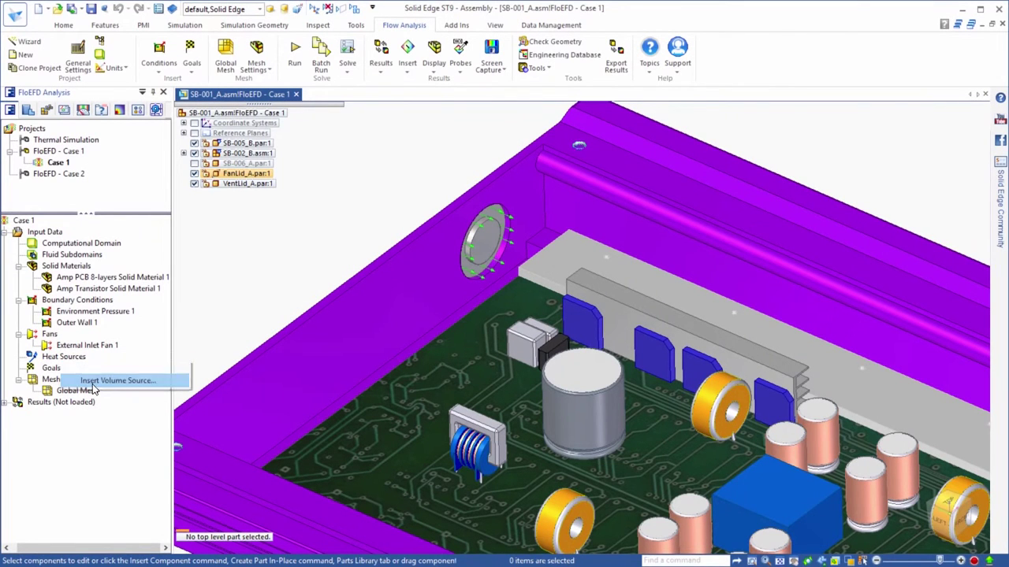
pyautogui.click(91, 382)
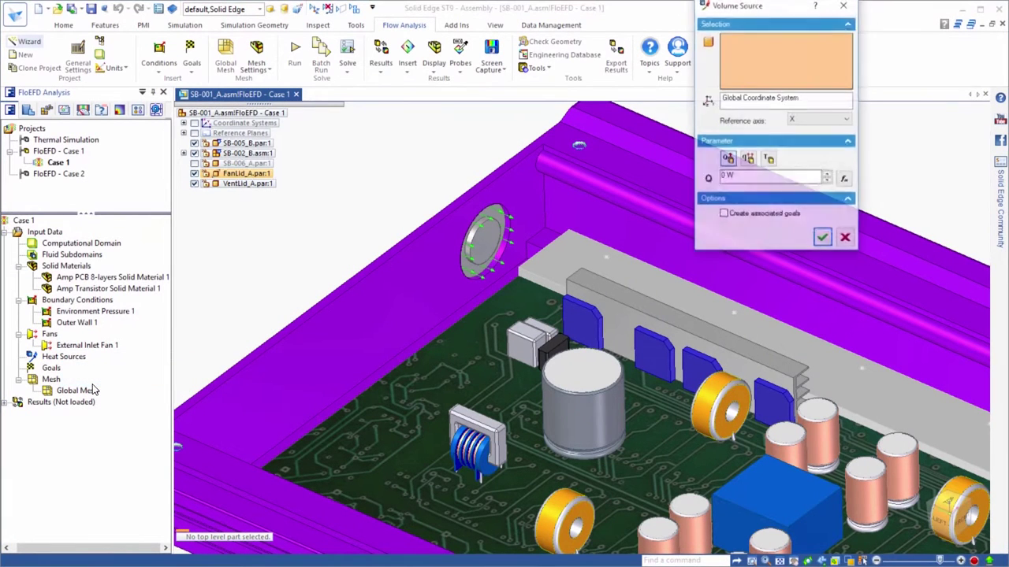
pyautogui.click(75, 290)
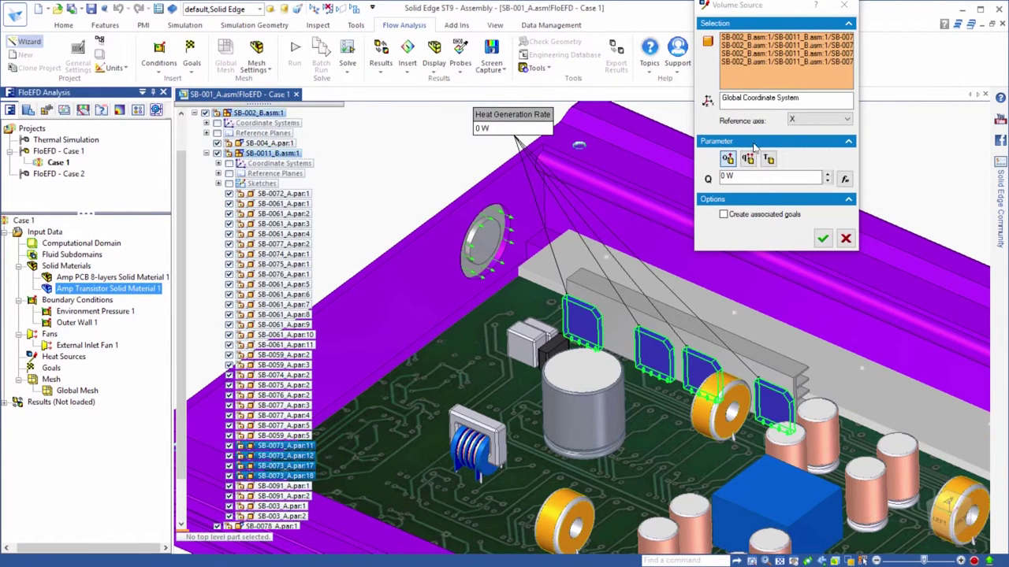
pyautogui.click(729, 176)
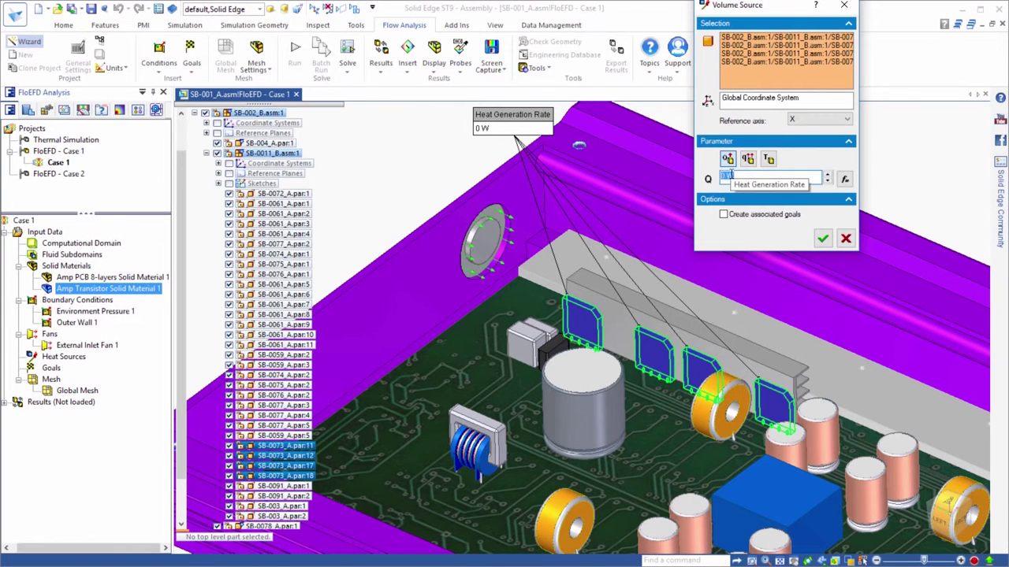
pyautogui.press('Return')
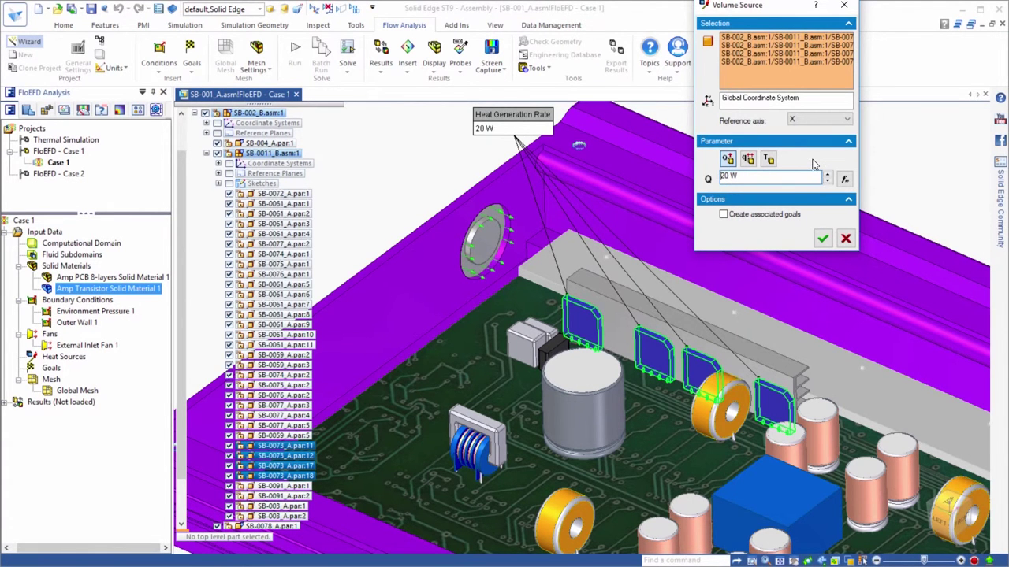
pyautogui.click(822, 238)
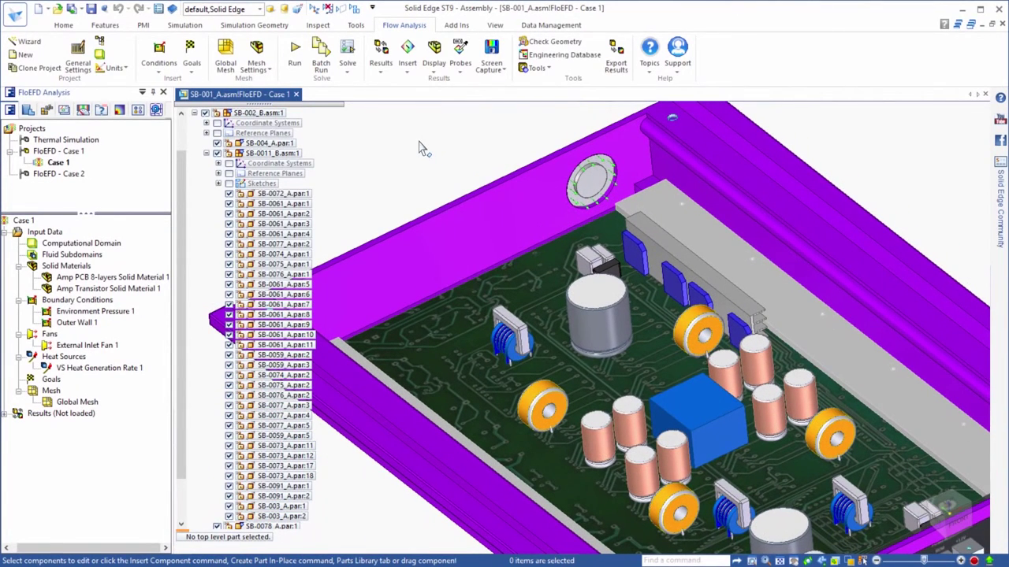
# Assign a volume heat source with a 220 W heat generation rate to circuit board SB-004_A
pyautogui.click(589, 432)
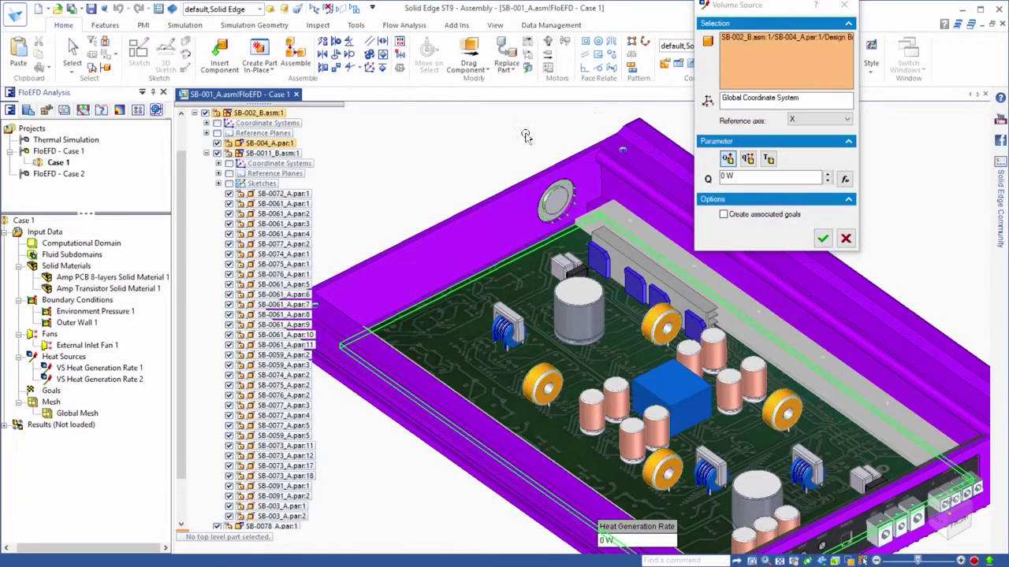
pyautogui.click(724, 176)
pyautogui.write('220')
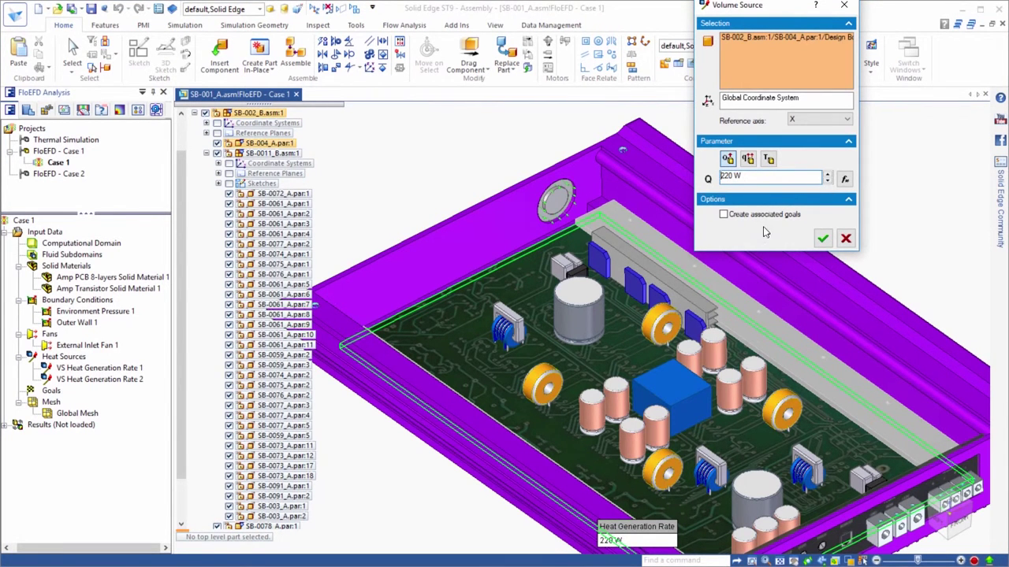
pyautogui.click(822, 238)
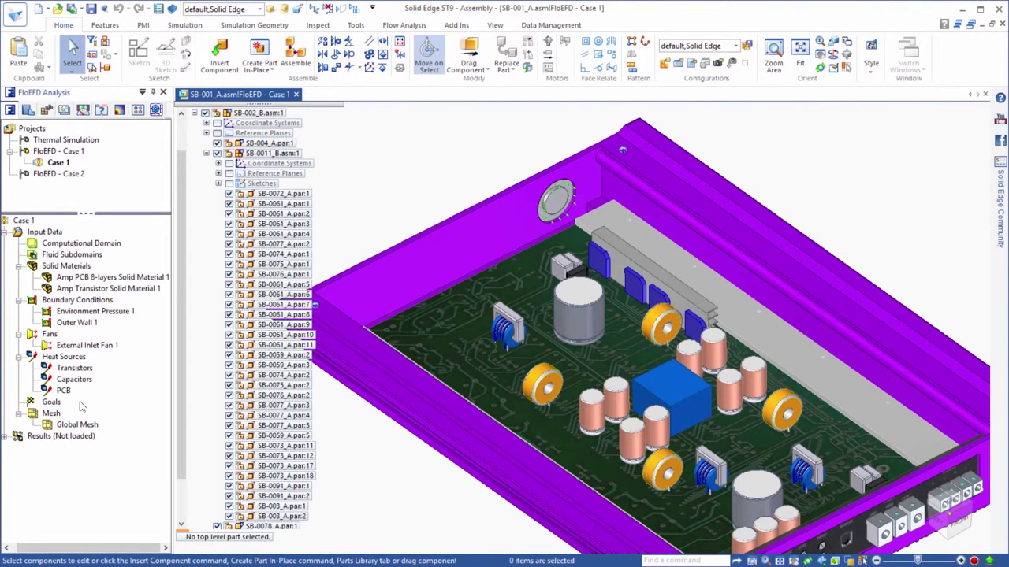
# Create volume goals for the average and maximum Temperature (Solid) of the components in the Transistors heat source
pyautogui.rightClick(52, 404)
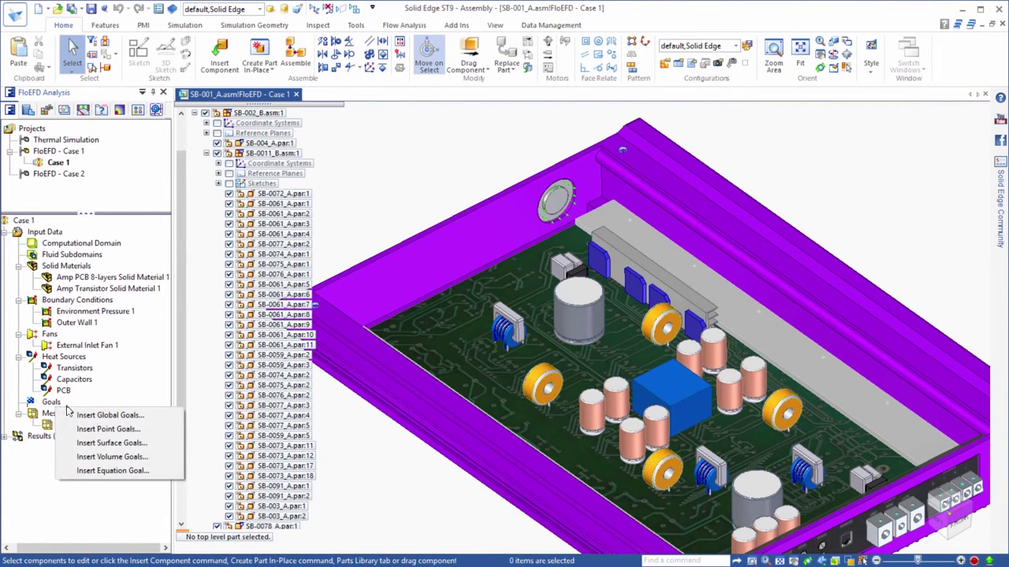
pyautogui.click(110, 457)
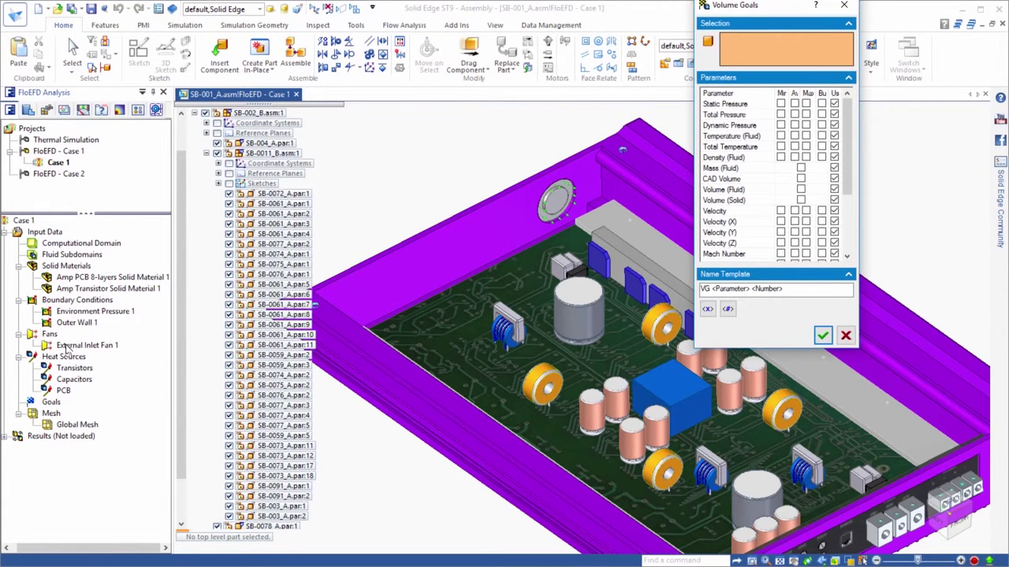
pyautogui.click(73, 369)
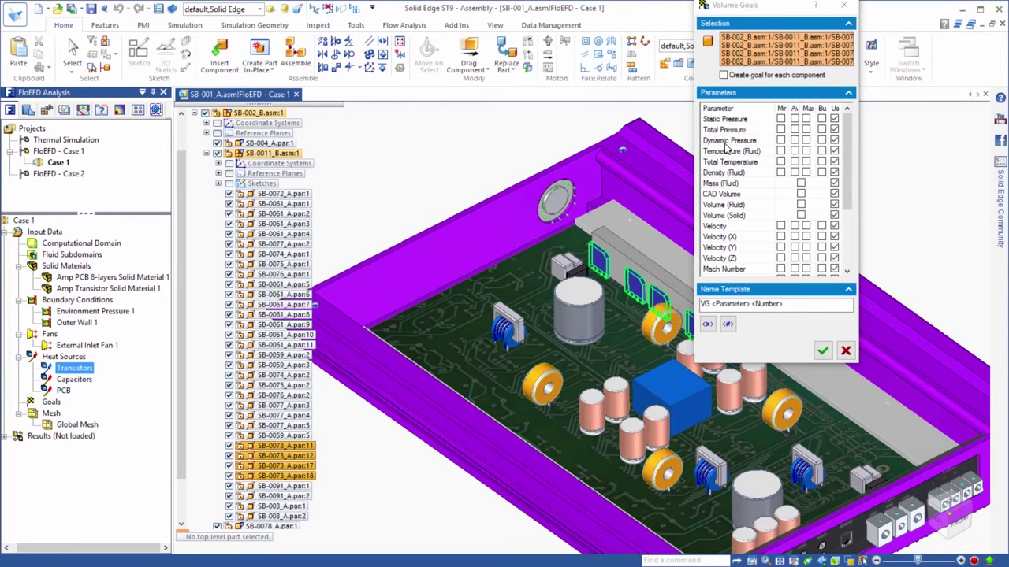
pyautogui.scroll(-3, 850, 174)
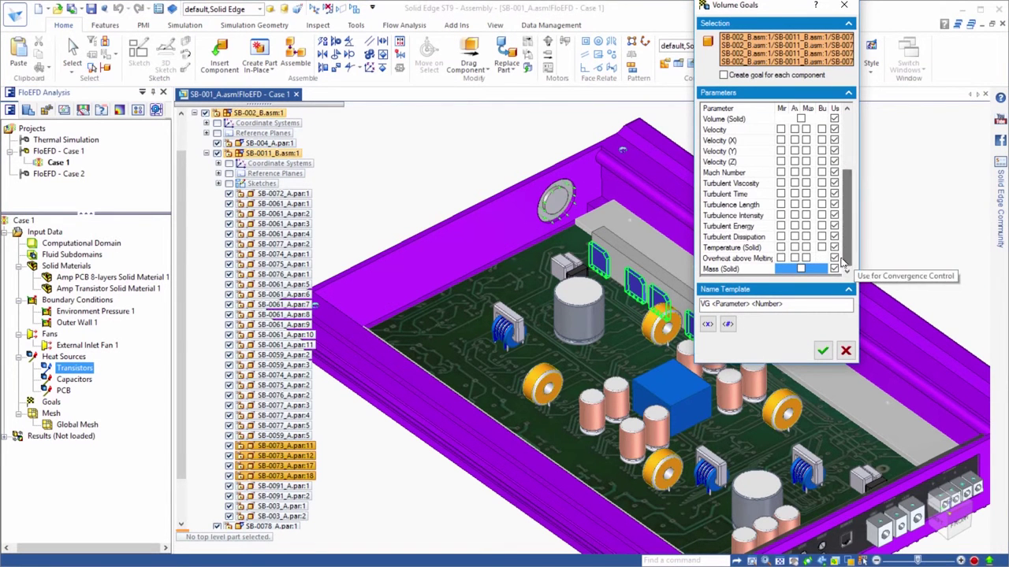
pyautogui.click(794, 247)
pyautogui.click(806, 246)
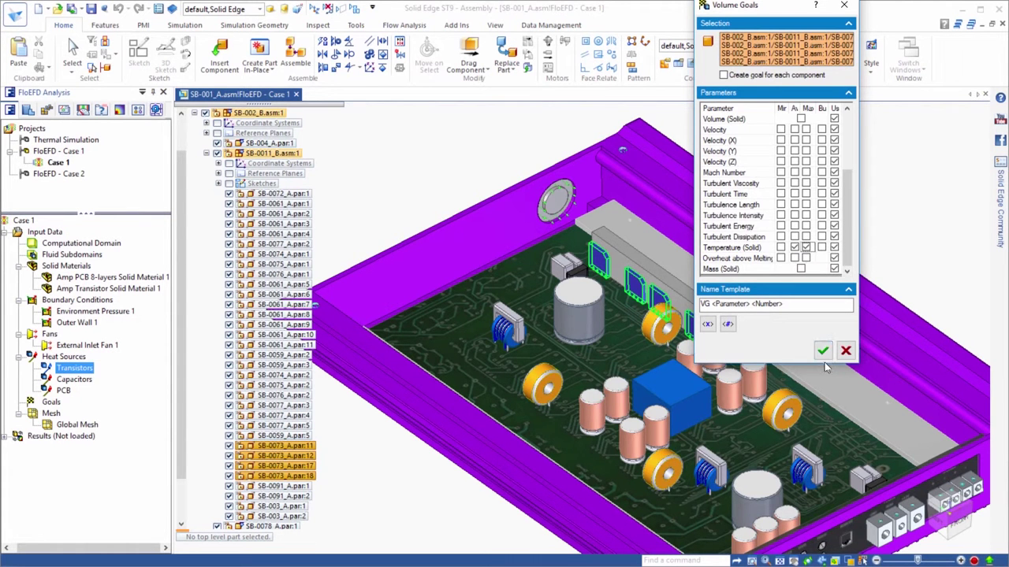
pyautogui.click(821, 353)
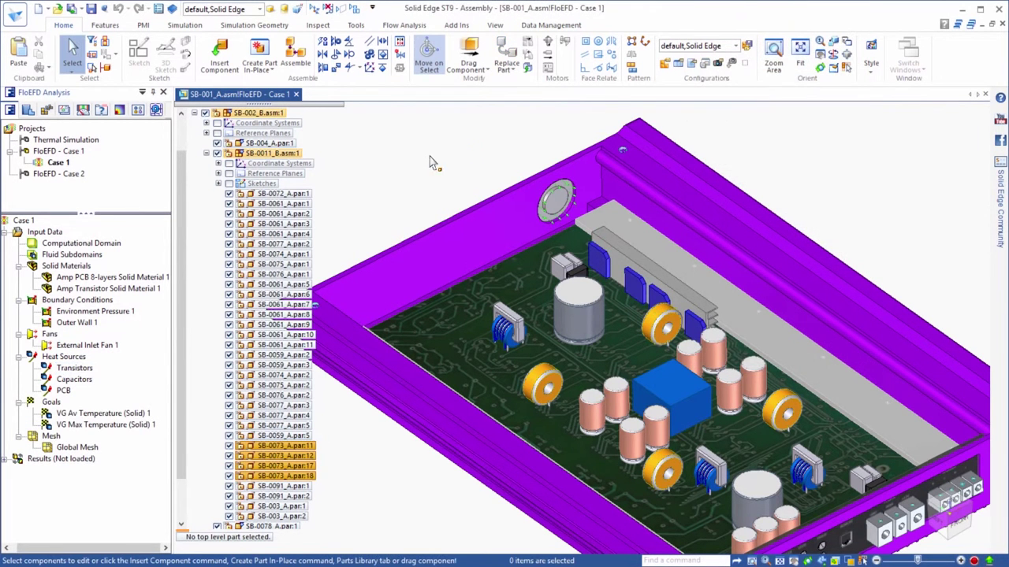
# Create a surface goal for the Volume Flow Rate on the face used by External Inlet Fan 1
pyautogui.rightClick(52, 402)
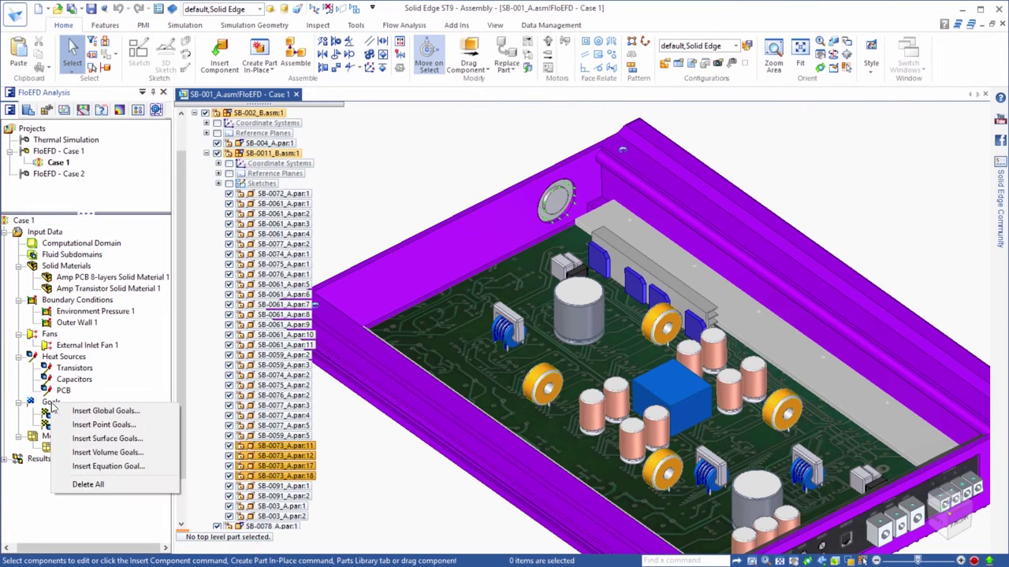
pyautogui.click(75, 439)
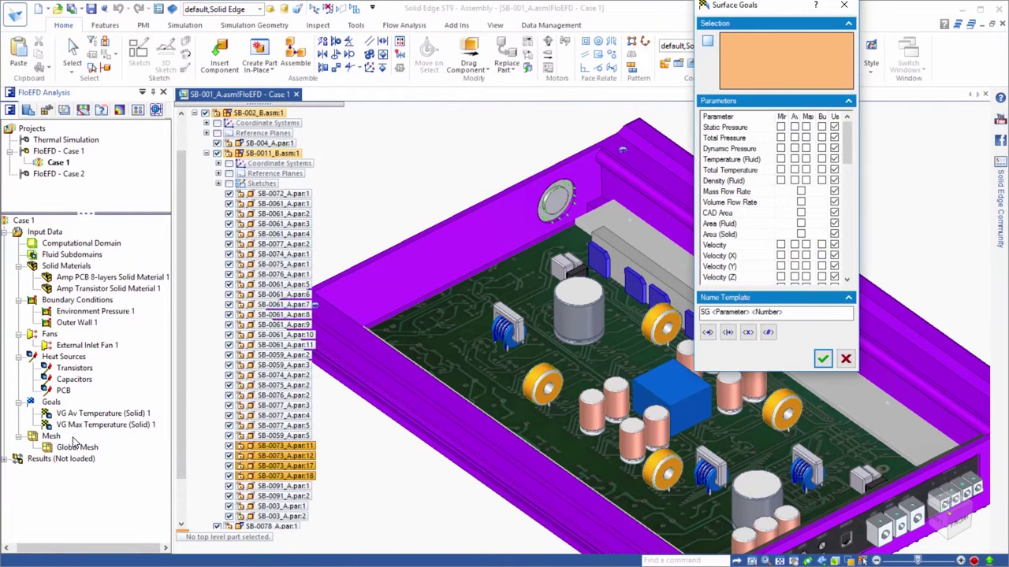
pyautogui.click(80, 346)
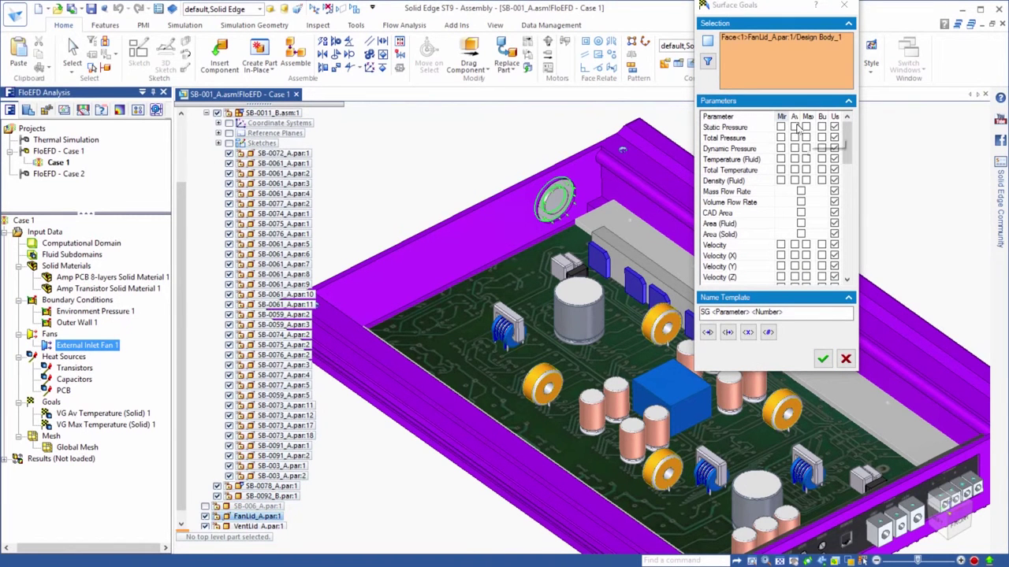
pyautogui.click(800, 202)
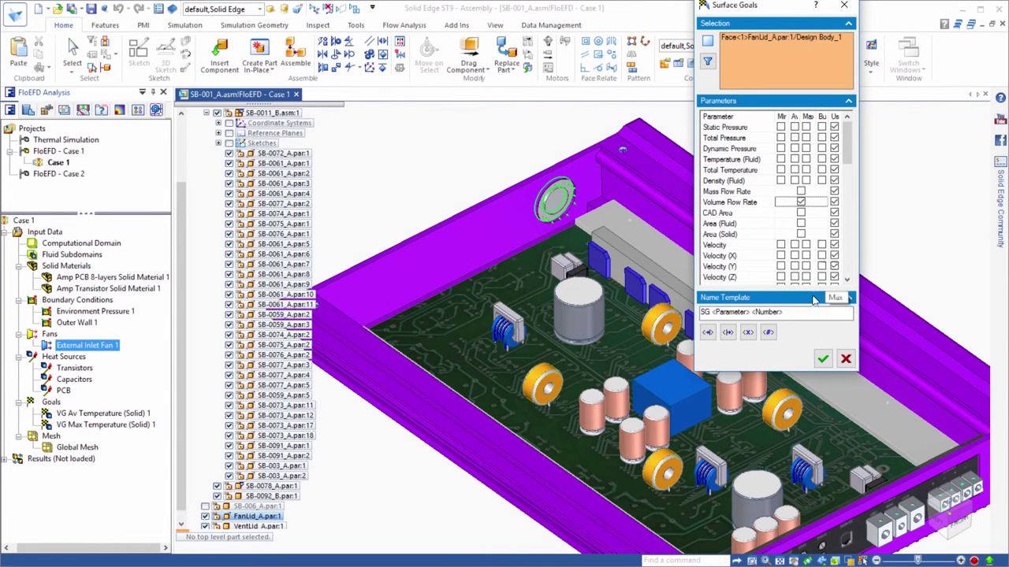
pyautogui.click(822, 359)
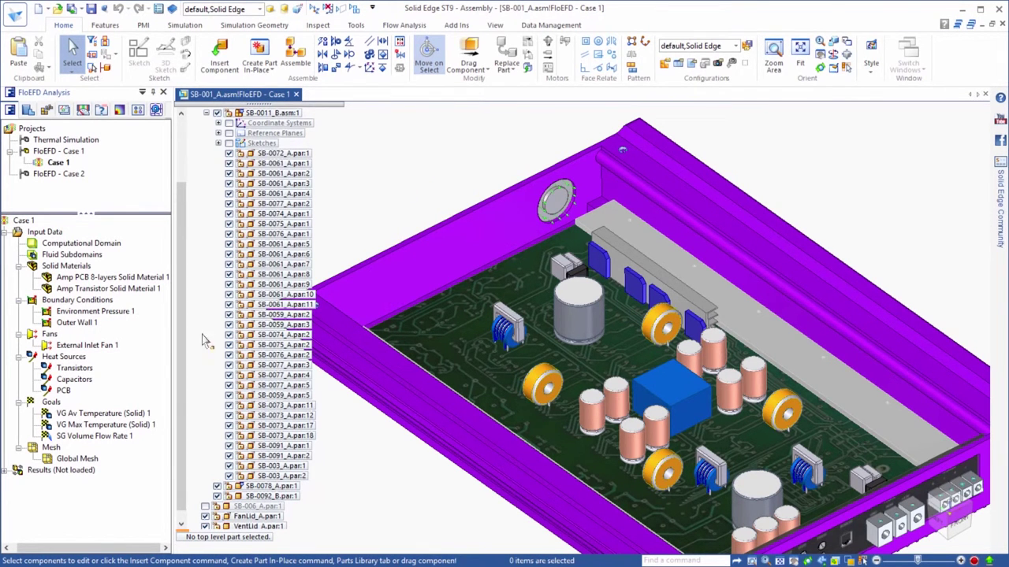
# Open the definition of the global mesh to review its automatic settings
pyautogui.click(69, 460)
pyautogui.rightClick(71, 461)
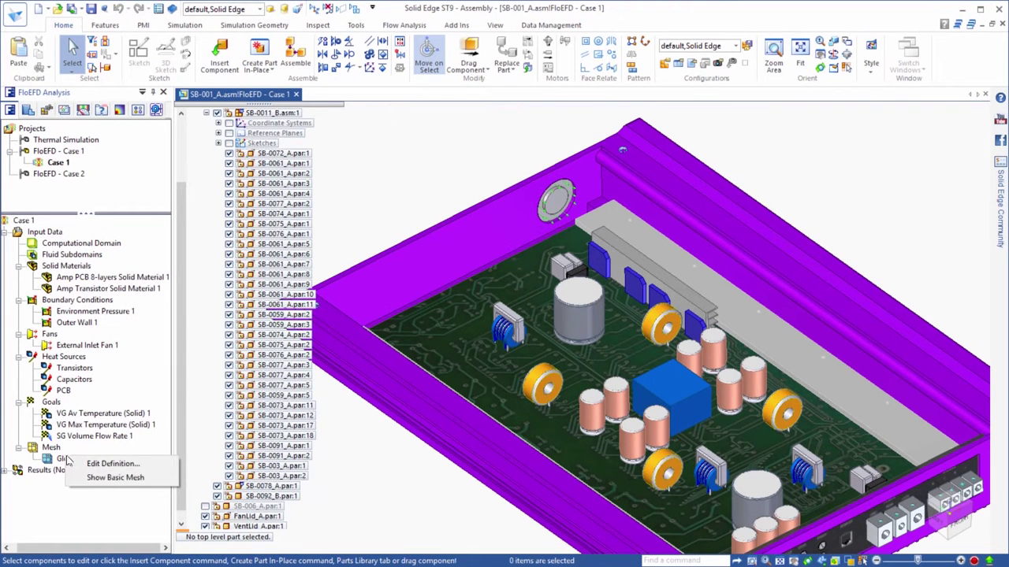
pyautogui.click(85, 464)
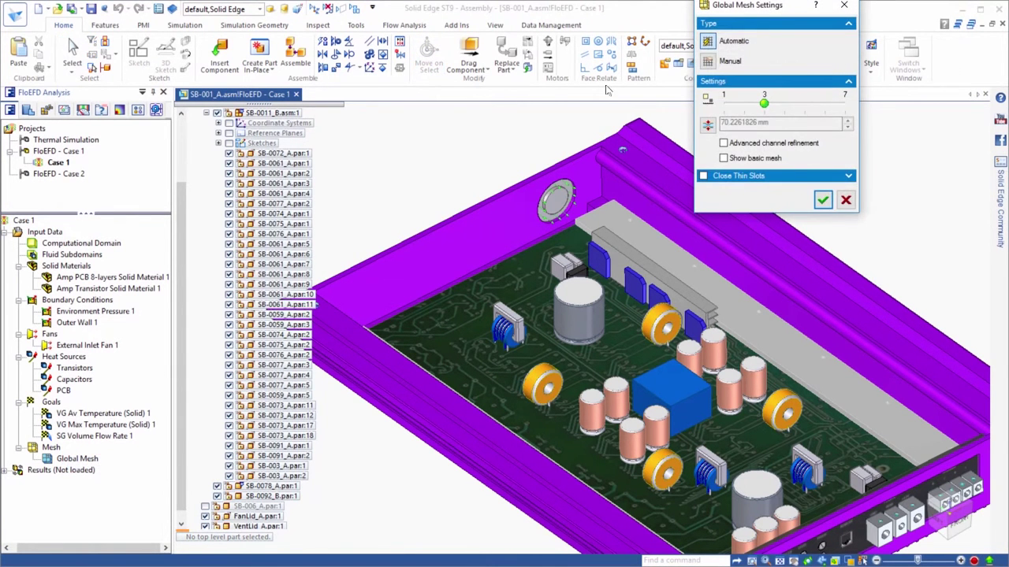
pyautogui.moveTo(744, 13); pyautogui.dragTo(760, 116)
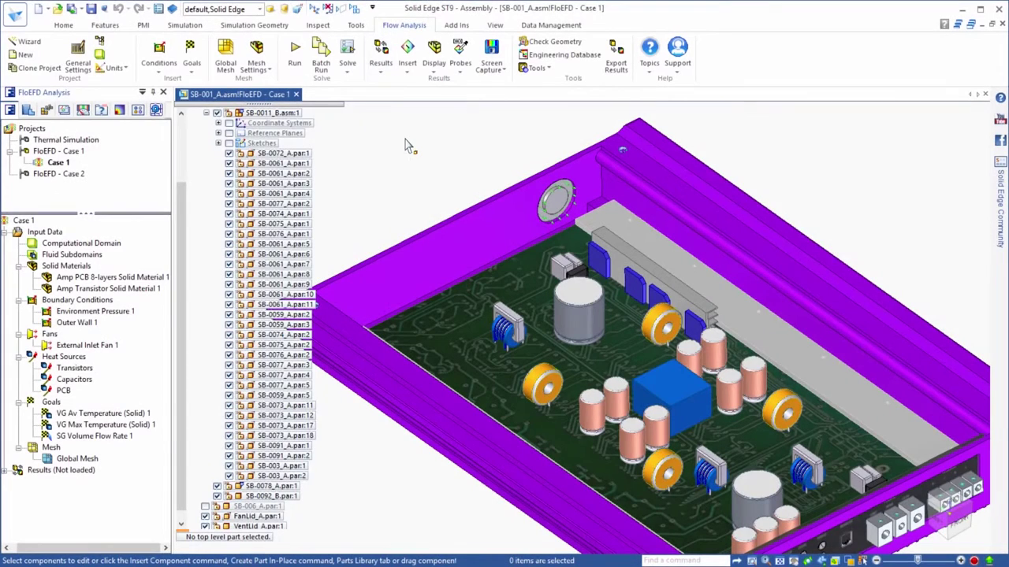
# Run the flow calculation for project Case 1
pyautogui.click(294, 51)
pyautogui.click(618, 220)
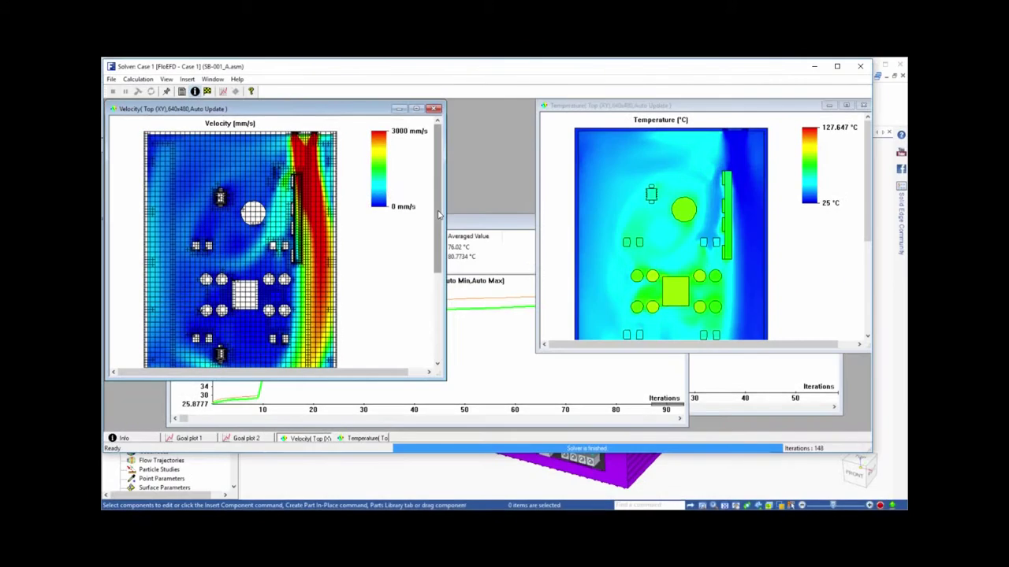
# Examine the solver's velocity and temperature previews and the convergence curves of Goal plot 1 over the iterations
pyautogui.moveTo(439, 210)
pyautogui.mouseDown()
pyautogui.moveTo(439, 252)
pyautogui.moveTo(438, 214)
pyautogui.mouseUp()
pyautogui.moveTo(866, 186)
pyautogui.mouseDown()
pyautogui.moveTo(864, 249)
pyautogui.moveTo(864, 188)
pyautogui.mouseUp()
pyautogui.click(486, 224)
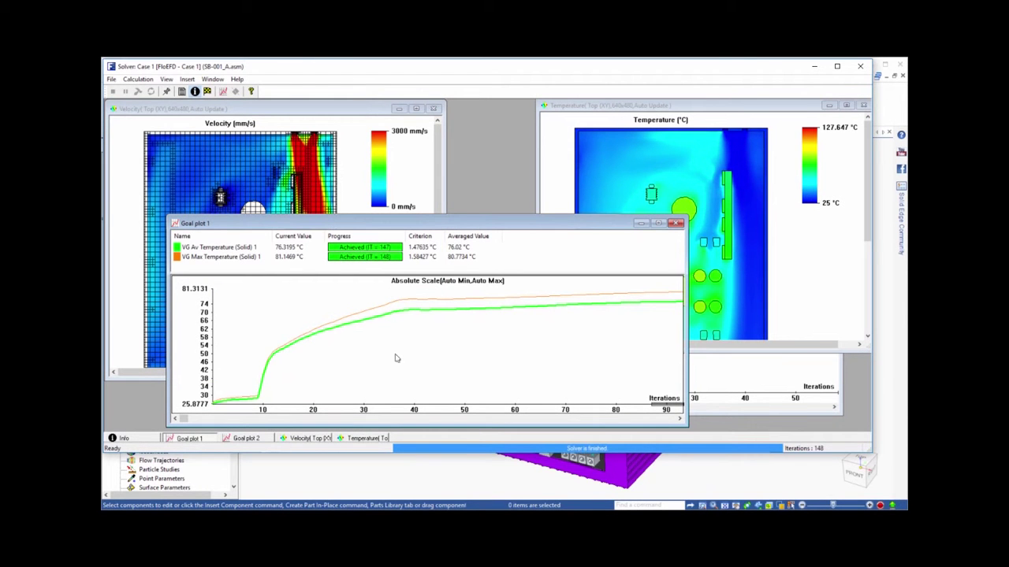
pyautogui.moveTo(186, 418); pyautogui.dragTo(509, 436)
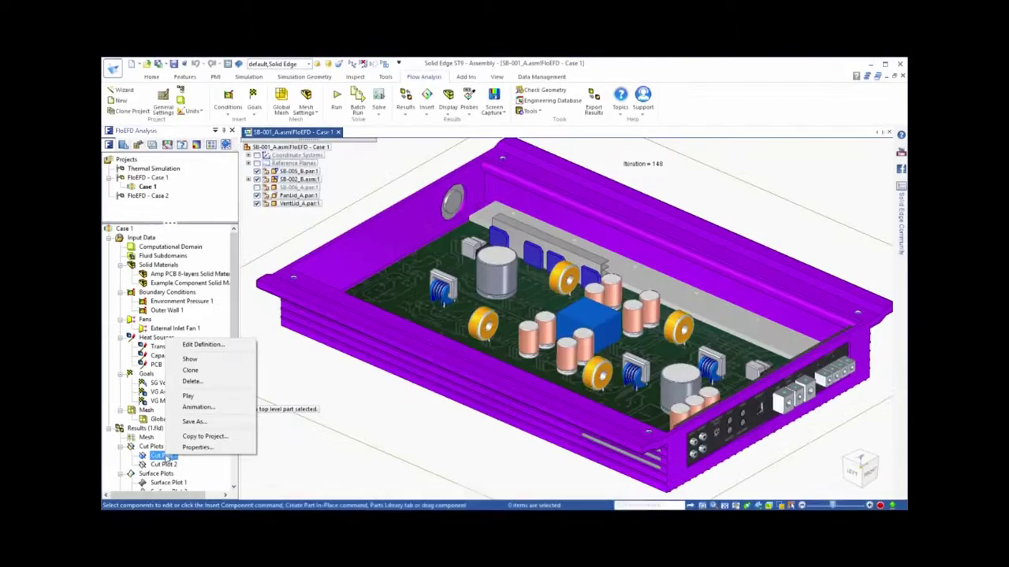
# Show Cut Plot 1 and examine the air velocity across the amplifier from the fan to the vents
pyautogui.click(189, 359)
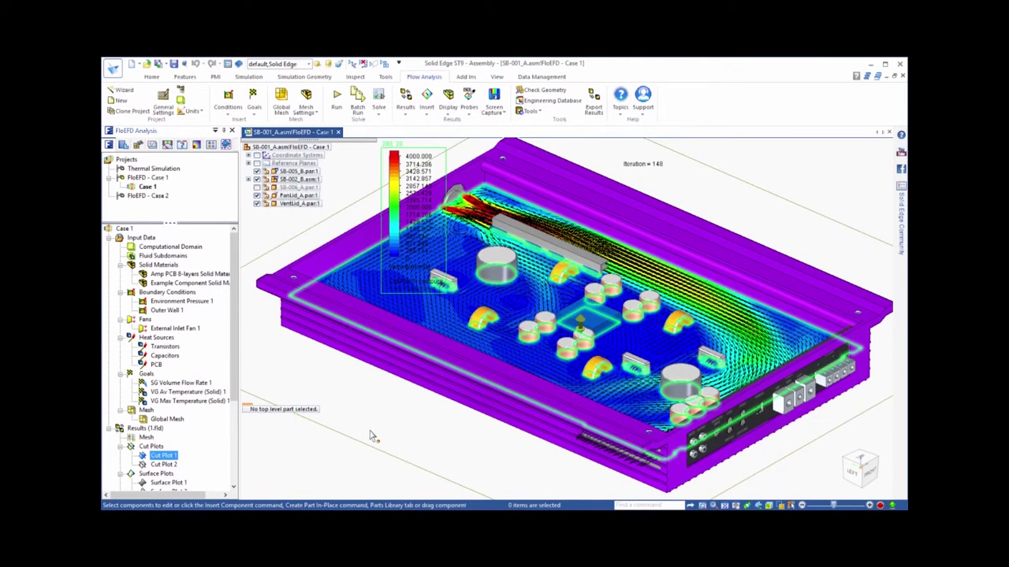
pyautogui.click(371, 431)
pyautogui.moveTo(388, 368); pyautogui.dragTo(446, 387, button='middle')
pyautogui.scroll(3, 605, 330)
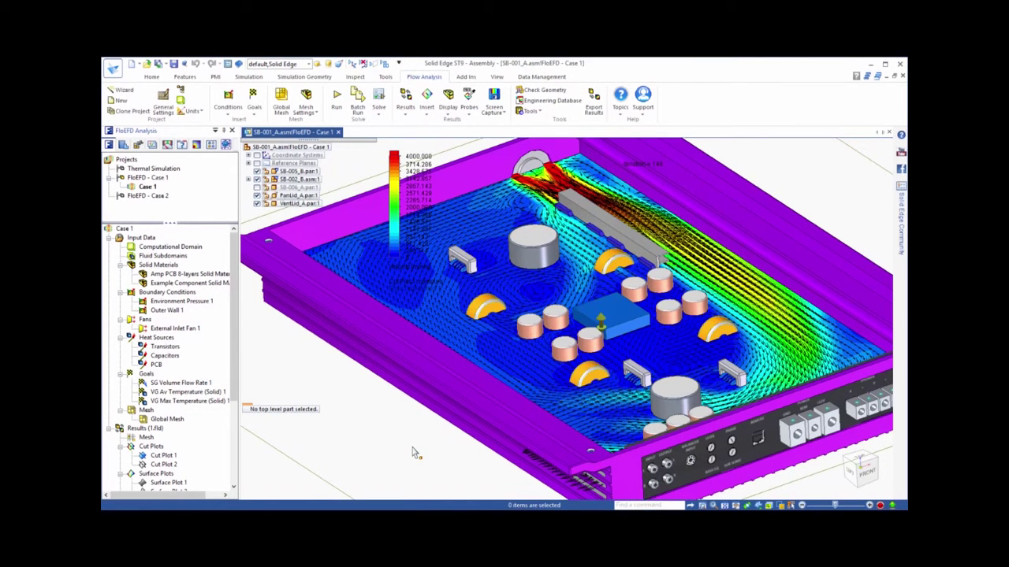
# Show Cut Plot 2 in place of Cut Plot 1, with the assembly in wireframe display, to examine the temperatures
pyautogui.rightClick(161, 456)
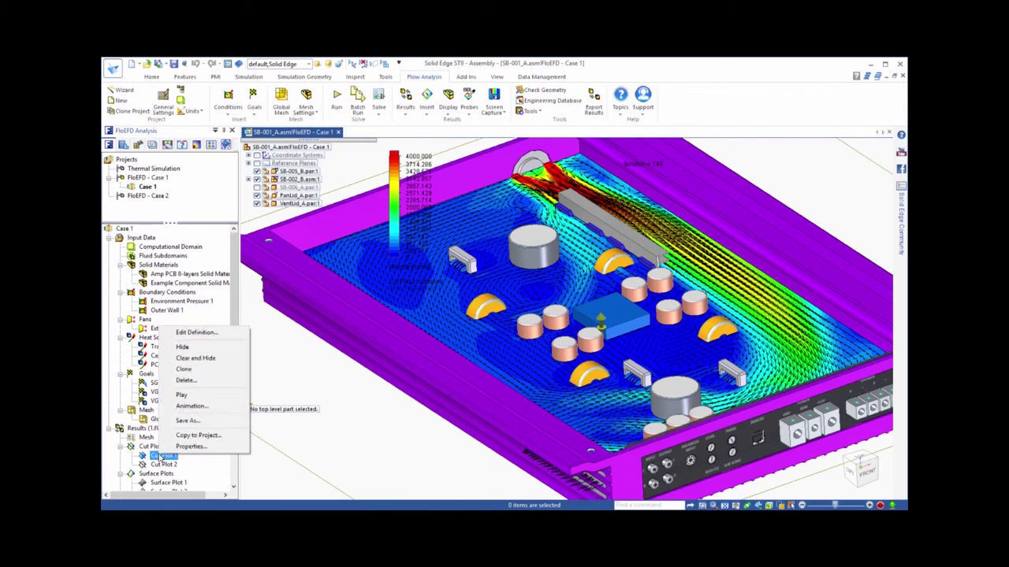
pyautogui.click(182, 346)
pyautogui.rightClick(163, 465)
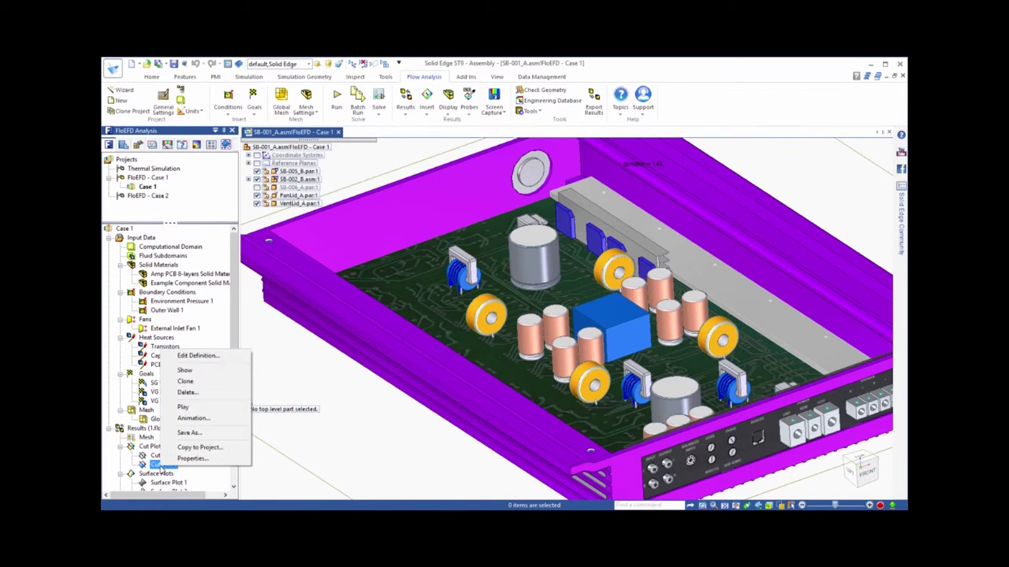
pyautogui.click(185, 369)
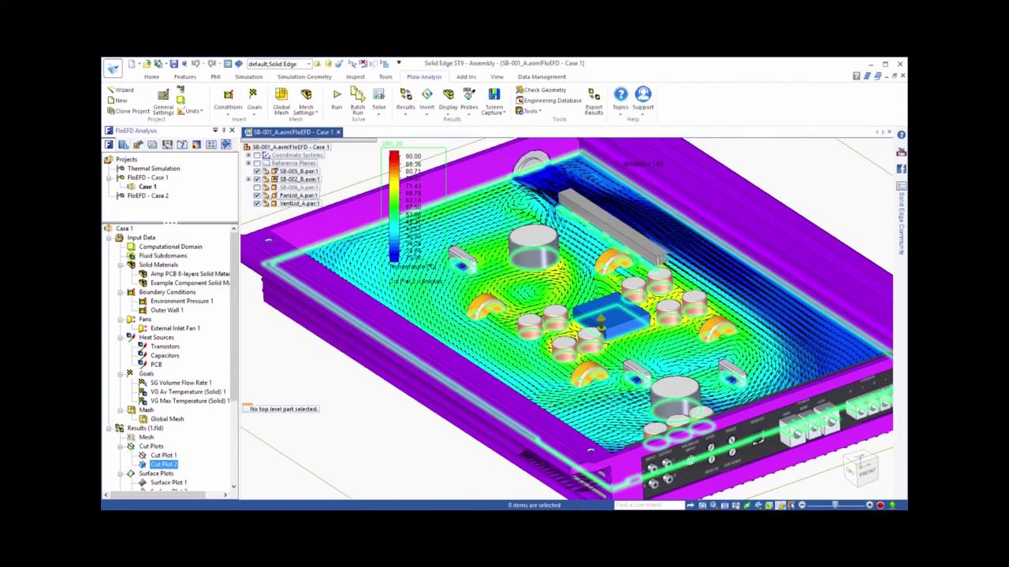
pyautogui.click(810, 506)
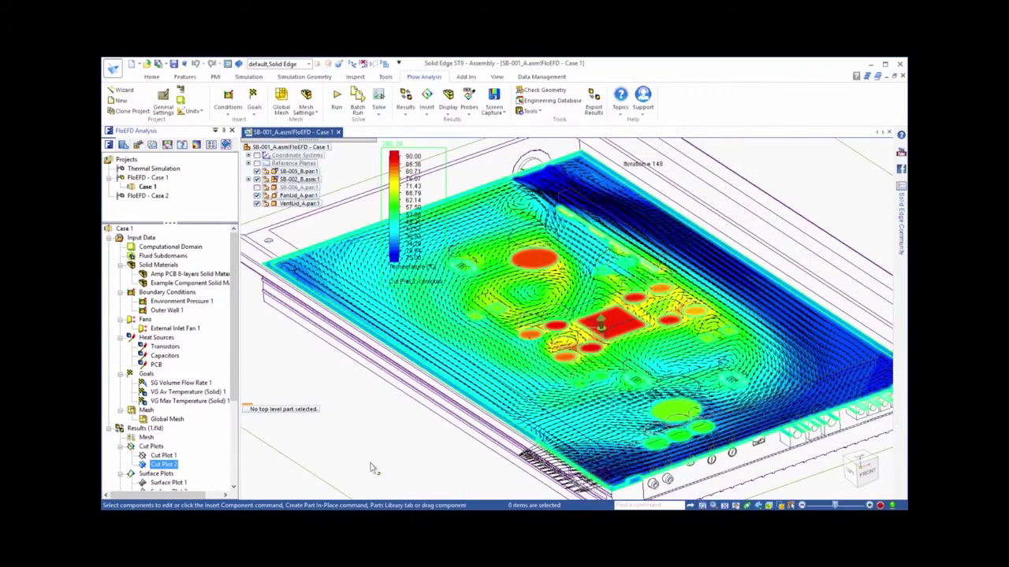
pyautogui.click(253, 475)
pyautogui.moveTo(295, 467); pyautogui.dragTo(299, 465, button='middle')
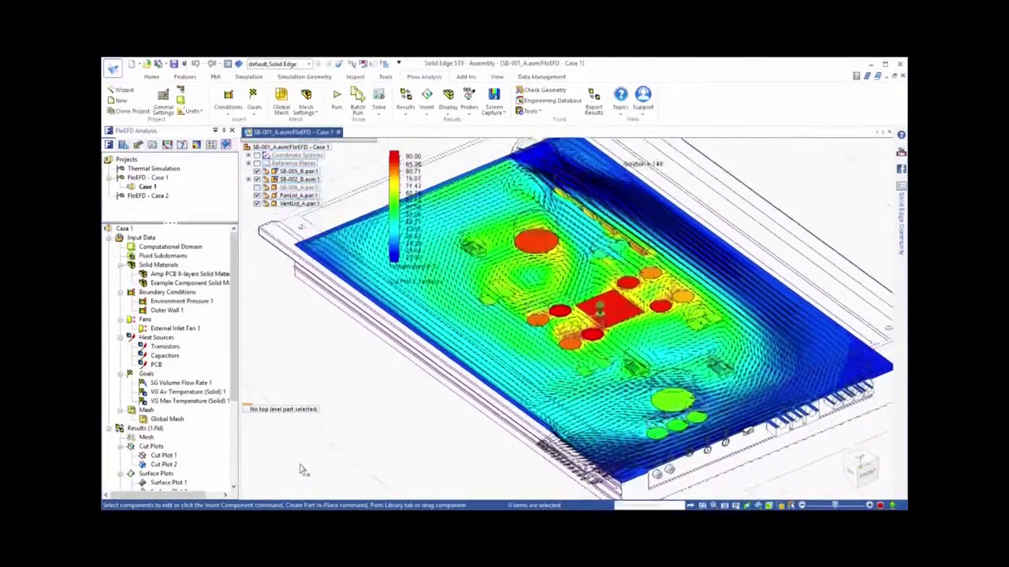
# Hide Cut Plot 2 and show Surface Plot 1 to view the solid temperature on the housing
pyautogui.rightClick(166, 465)
pyautogui.click(189, 388)
pyautogui.click(175, 482)
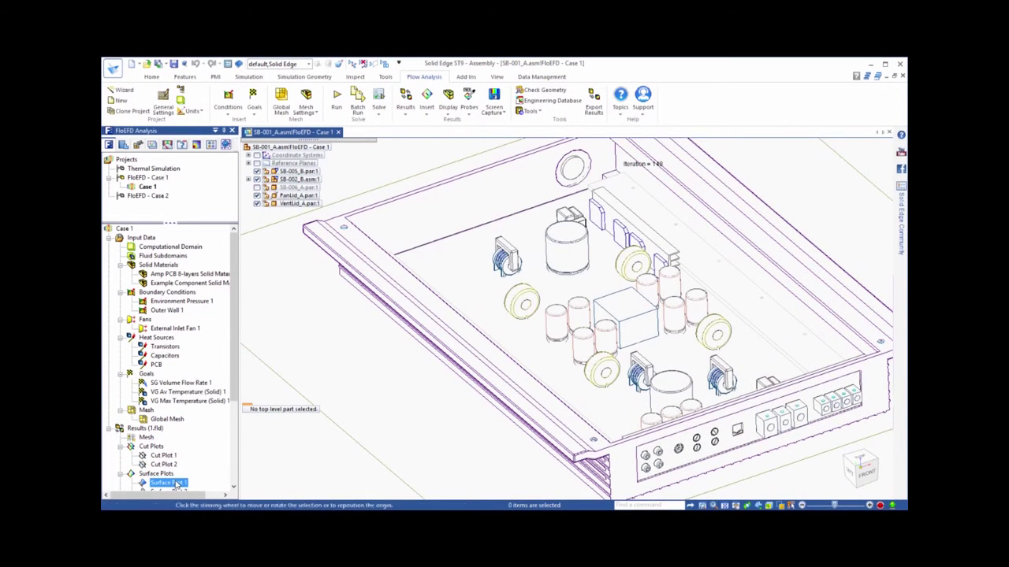
pyautogui.rightClick(175, 482)
pyautogui.click(200, 395)
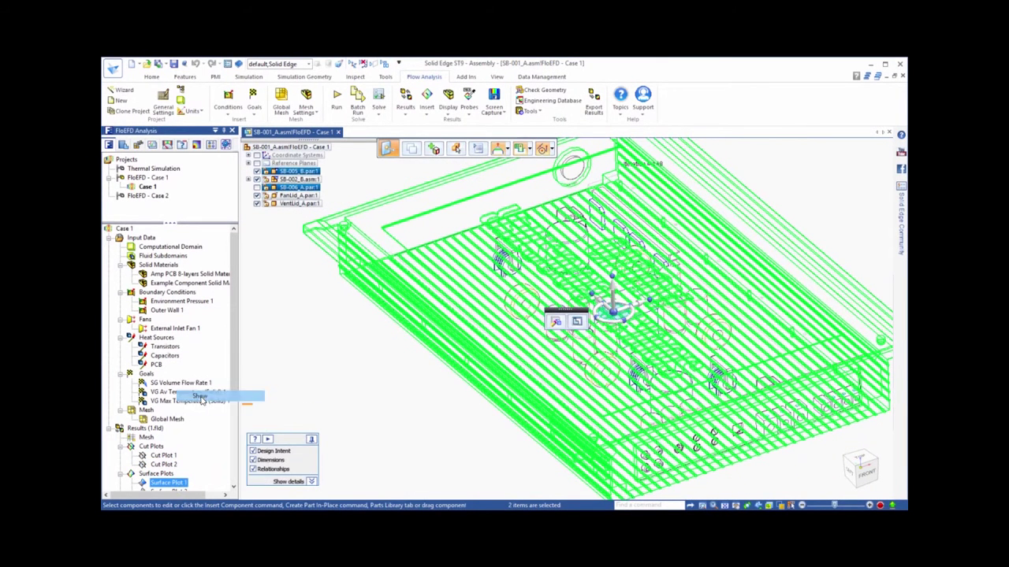
pyautogui.click(431, 440)
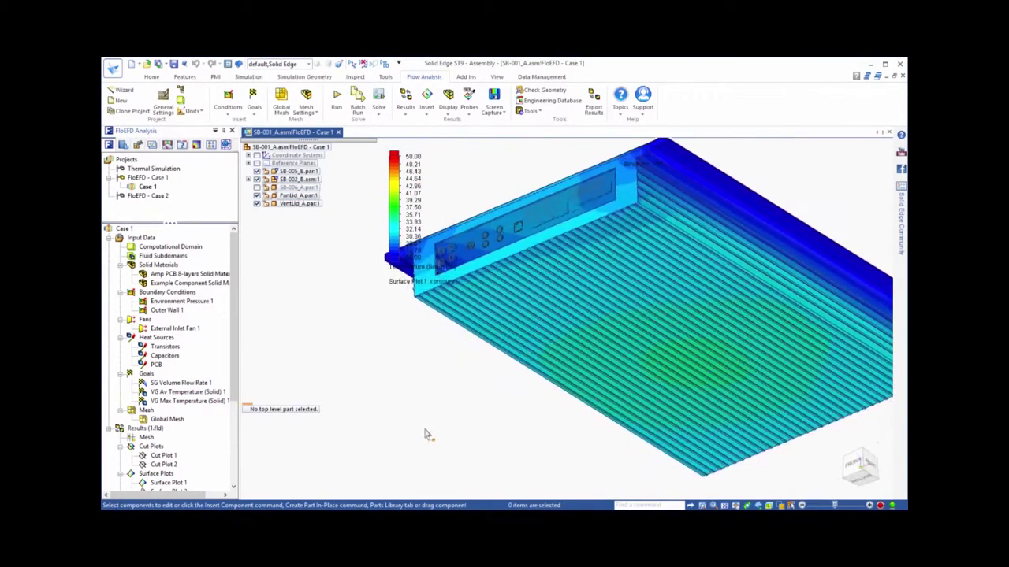
# Probe the surface temperature in the warmest area on the underside of the finned housing
pyautogui.click(469, 115)
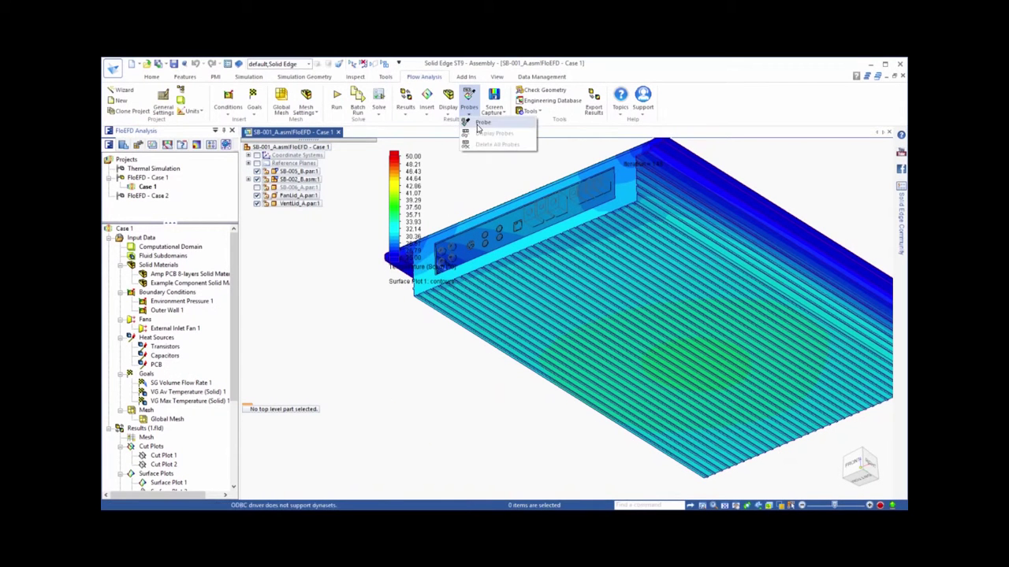
pyautogui.click(478, 123)
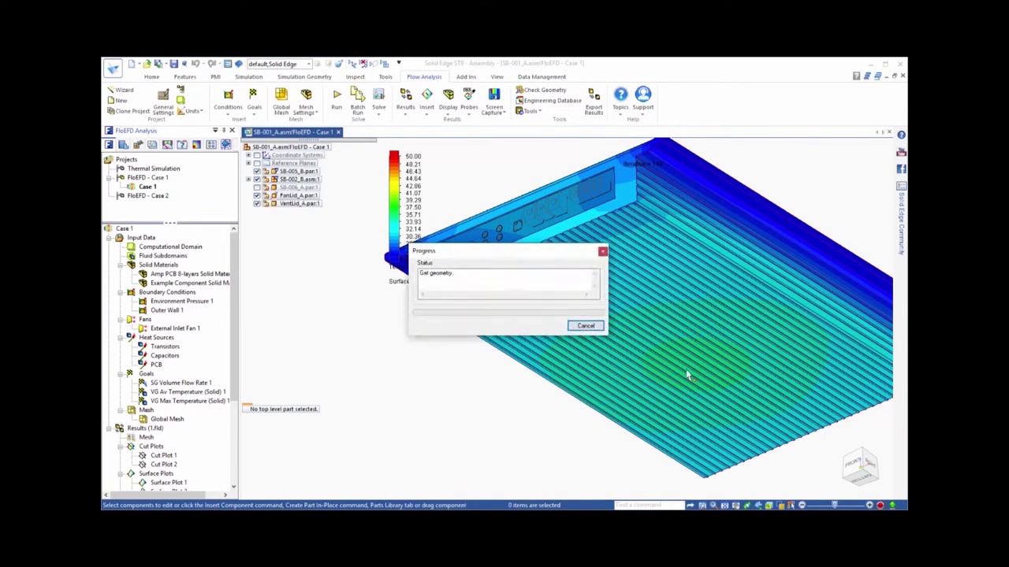
pyautogui.click(686, 378)
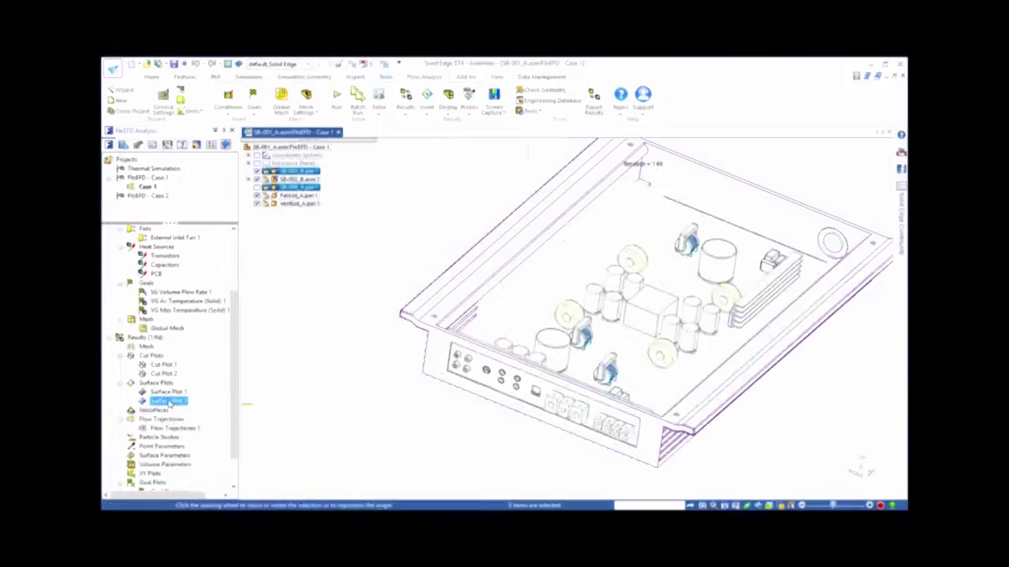
# Show Surface Plot 2 from the Case 1 results
pyautogui.rightClick(169, 403)
pyautogui.click(193, 423)
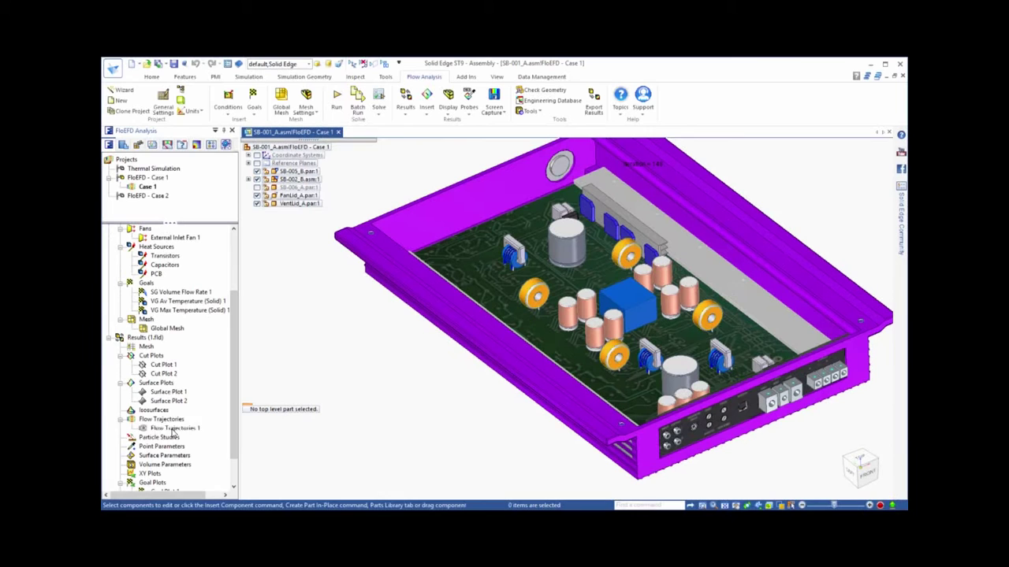
# Show Flow Trajectories 1 to view the airflow from the fan through the amplifier housing
pyautogui.click(181, 429)
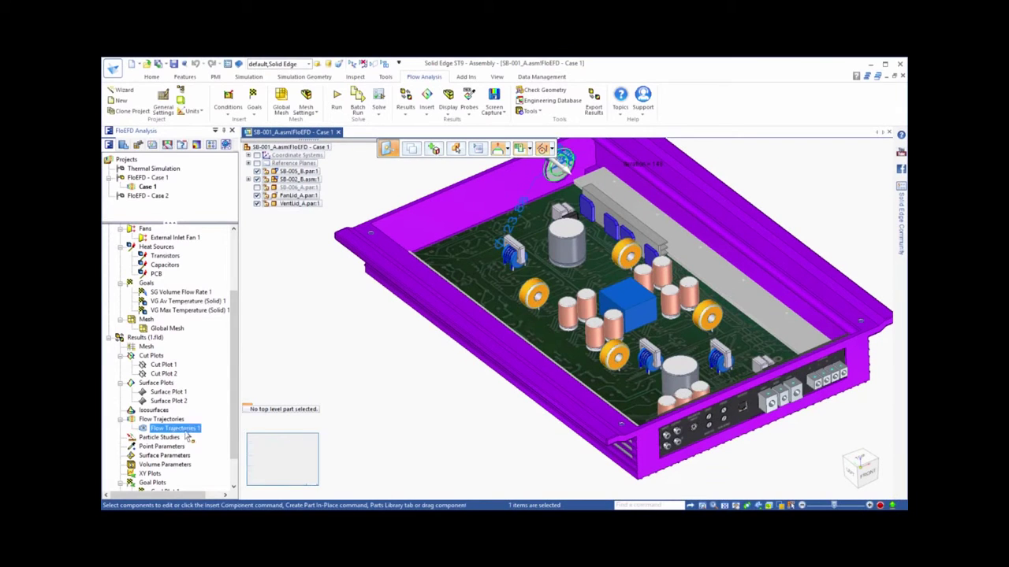
pyautogui.rightClick(186, 436)
pyautogui.click(202, 360)
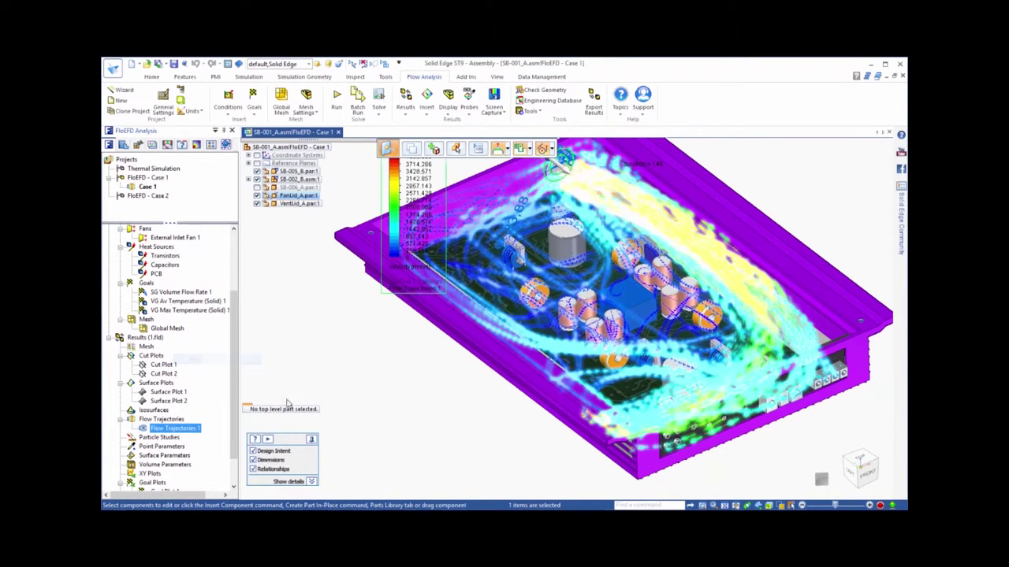
pyautogui.click(422, 415)
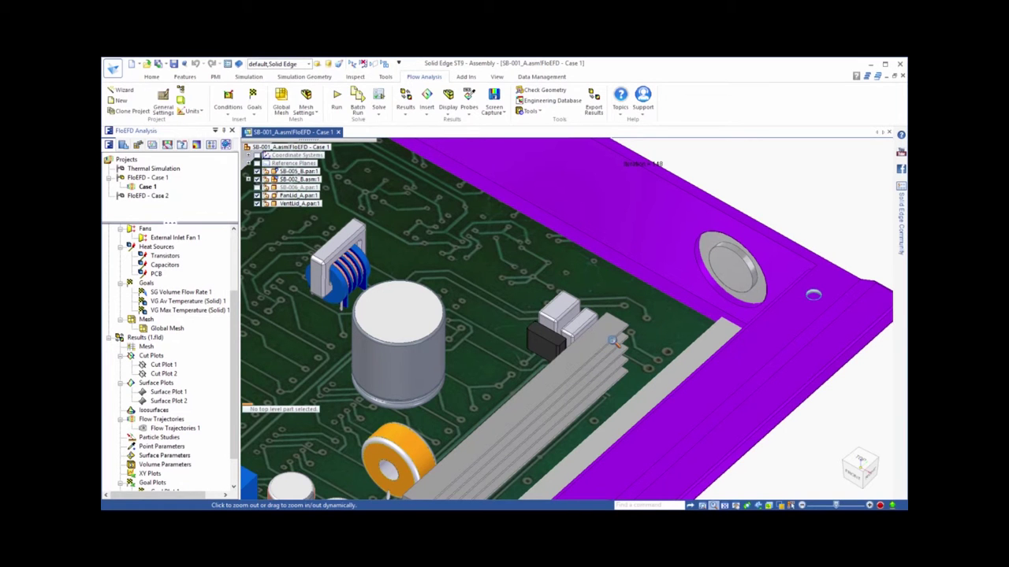
# Activate the FloEFD - Case 2 configuration and clone project Case 1 into it under the name Case 2
pyautogui.press('Escape')
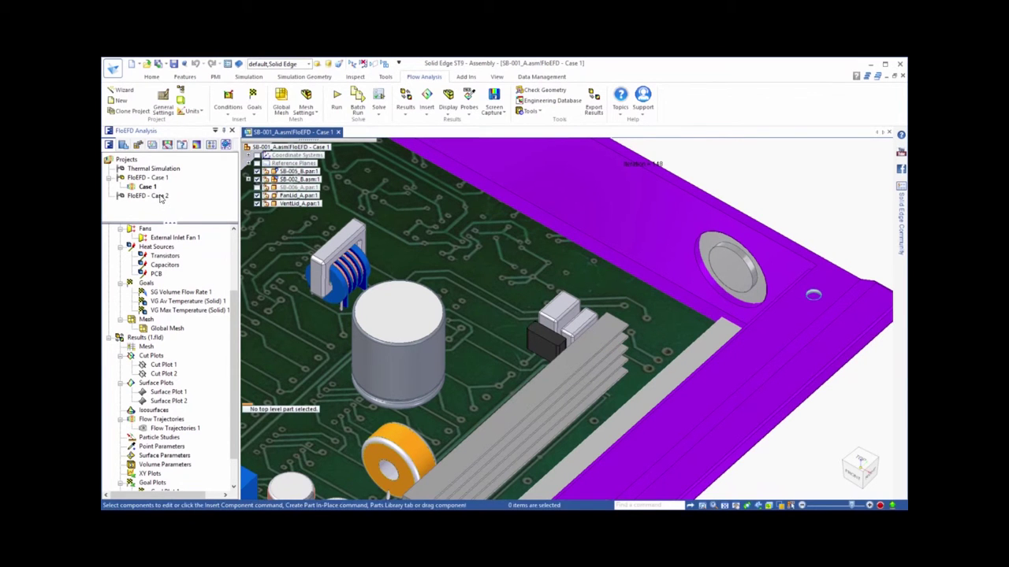
pyautogui.doubleClick(160, 197)
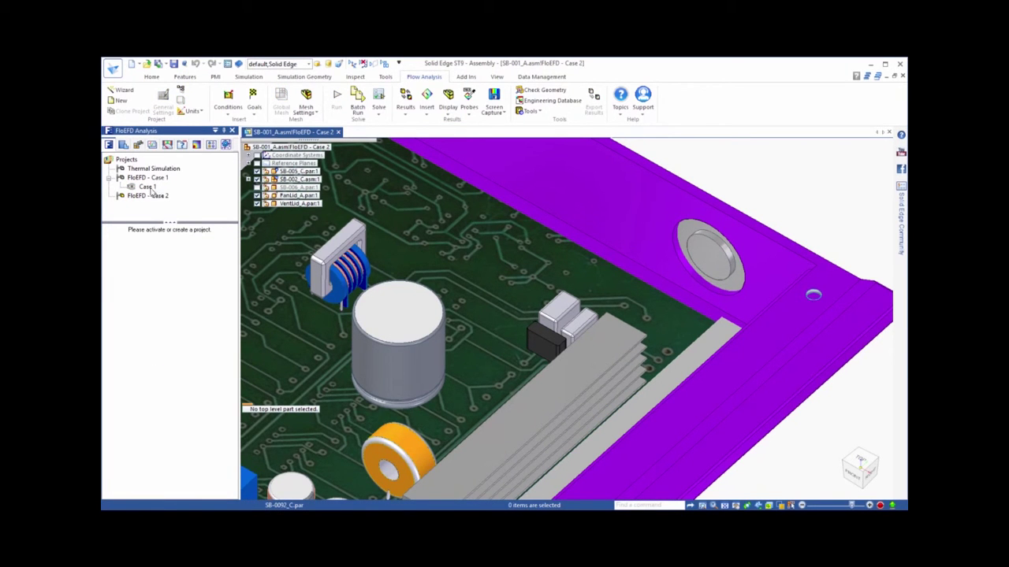
pyautogui.rightClick(148, 190)
pyautogui.click(149, 205)
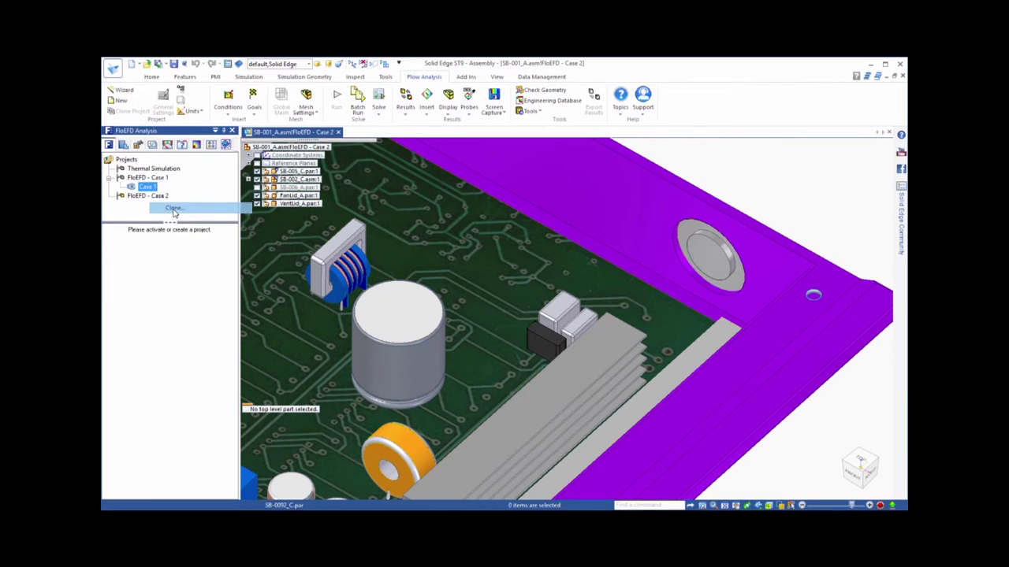
pyautogui.moveTo(681, 145)
pyautogui.mouseDown()
pyautogui.moveTo(656, 145)
pyautogui.moveTo(672, 145)
pyautogui.mouseUp()
pyautogui.write('2')
pyautogui.click(729, 175)
pyautogui.click(682, 189)
pyautogui.click(676, 215)
pyautogui.click(753, 300)
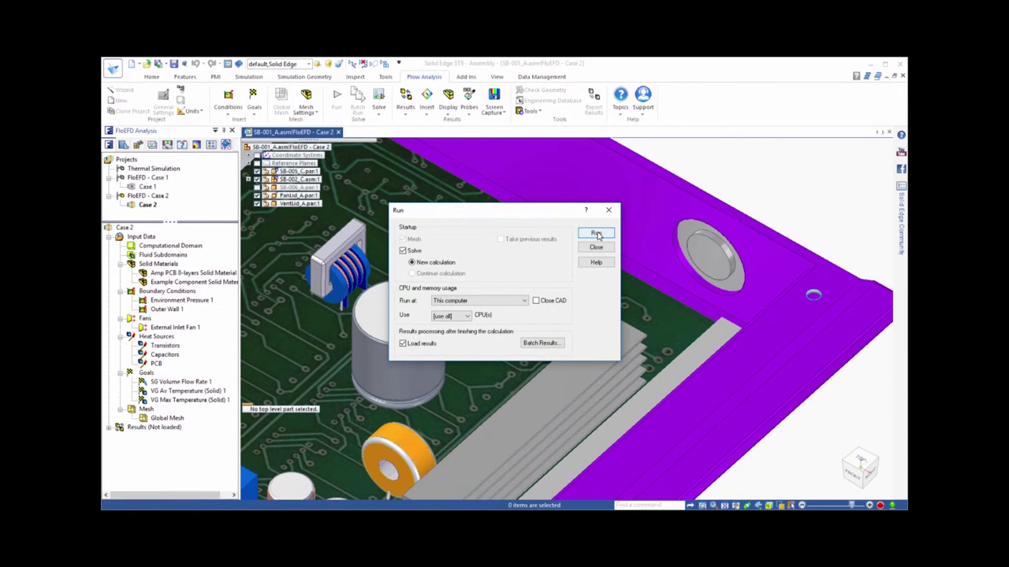
# Run a new calculation of project Case 2 on this computer using all CPUs, with results loaded on completion
pyautogui.click(596, 234)
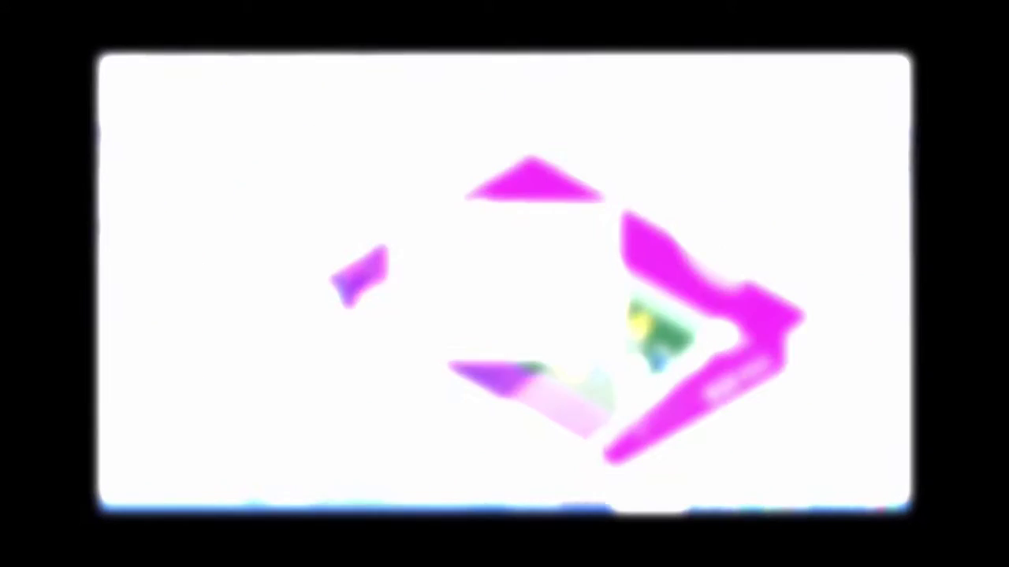
# Display the whole Case 2 assembly in wireframe
pyautogui.scroll(-3, 234, 461)
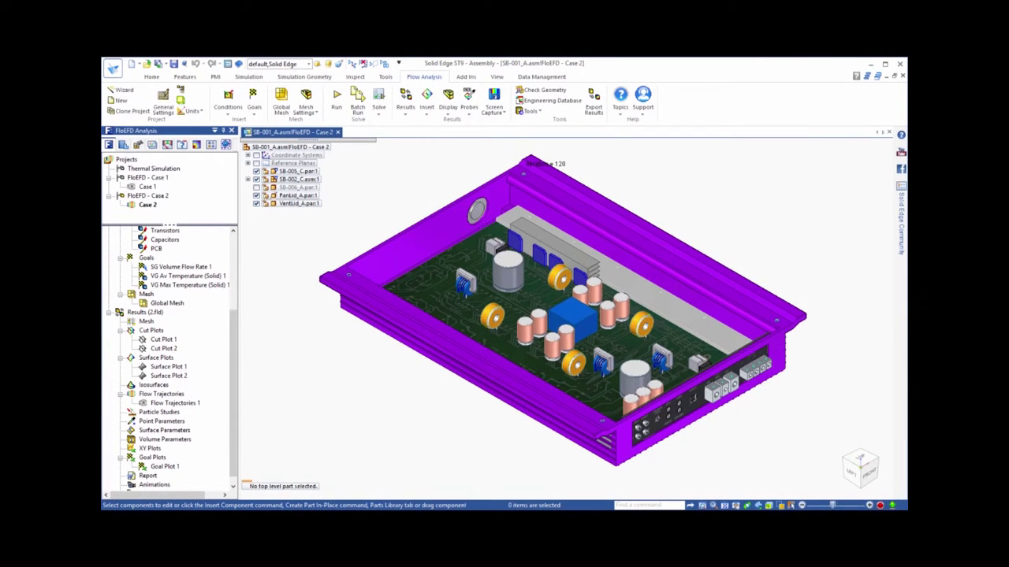
pyautogui.click(780, 505)
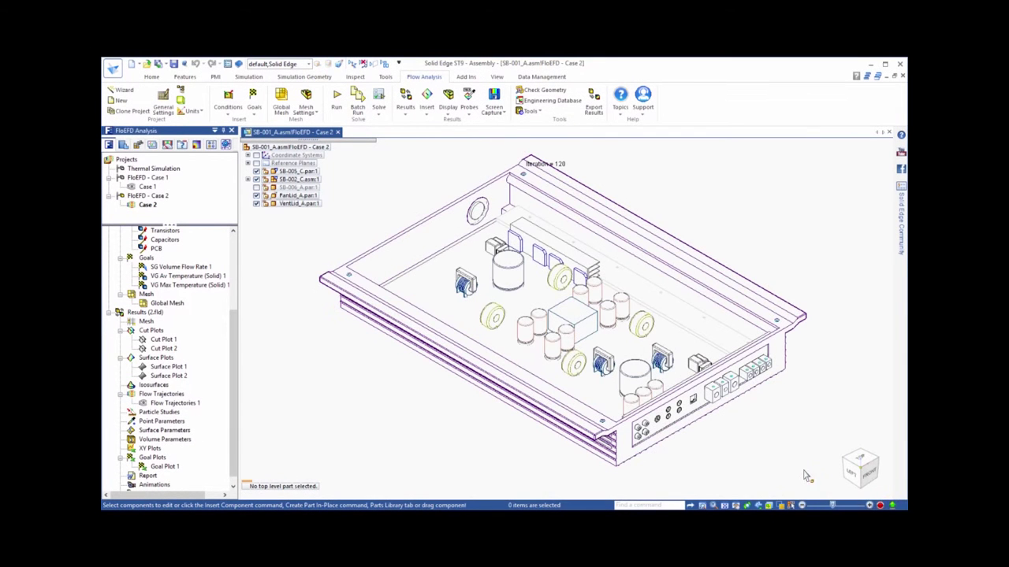
# Show Cut Plot 2 to view the temperature and flow distribution across the Case 2 amplifier, and hide it again
pyautogui.rightClick(161, 350)
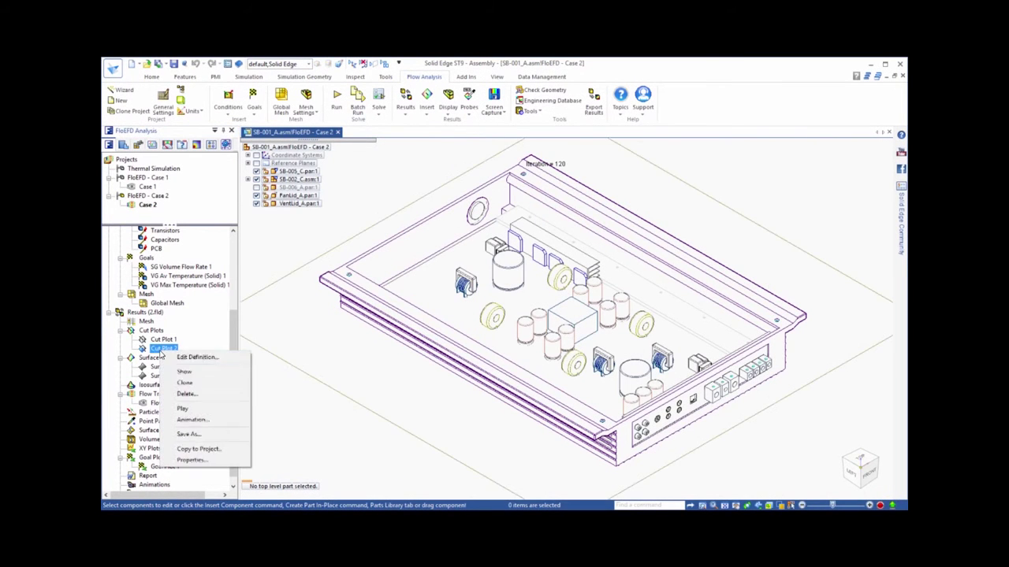
pyautogui.click(177, 371)
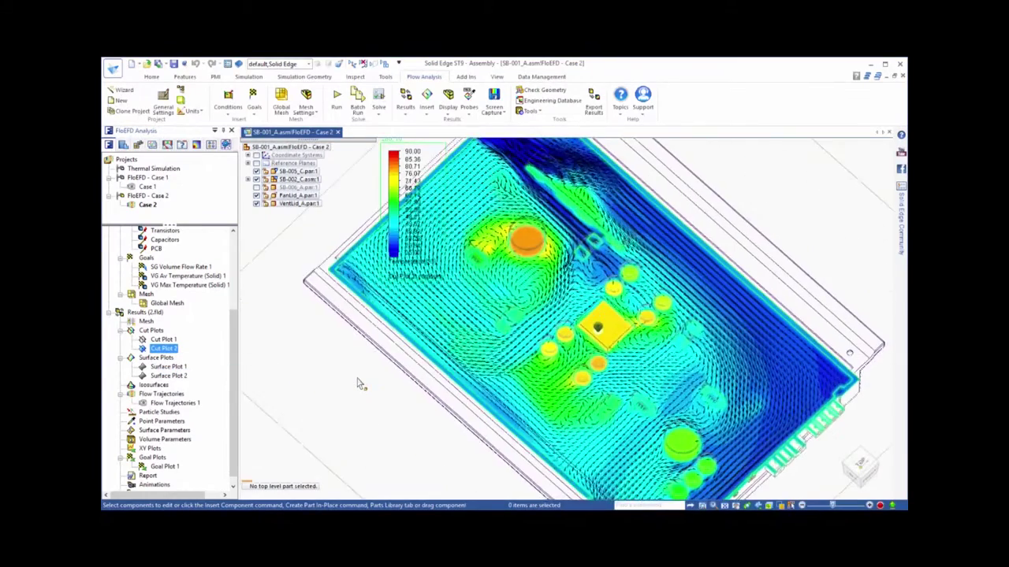
pyautogui.rightClick(173, 351)
pyautogui.click(192, 371)
# Show Surface Plot 2 with the solid temperature contours on the circuit board and components of Case 2
pyautogui.click(168, 377)
pyautogui.rightClick(168, 377)
pyautogui.click(193, 398)
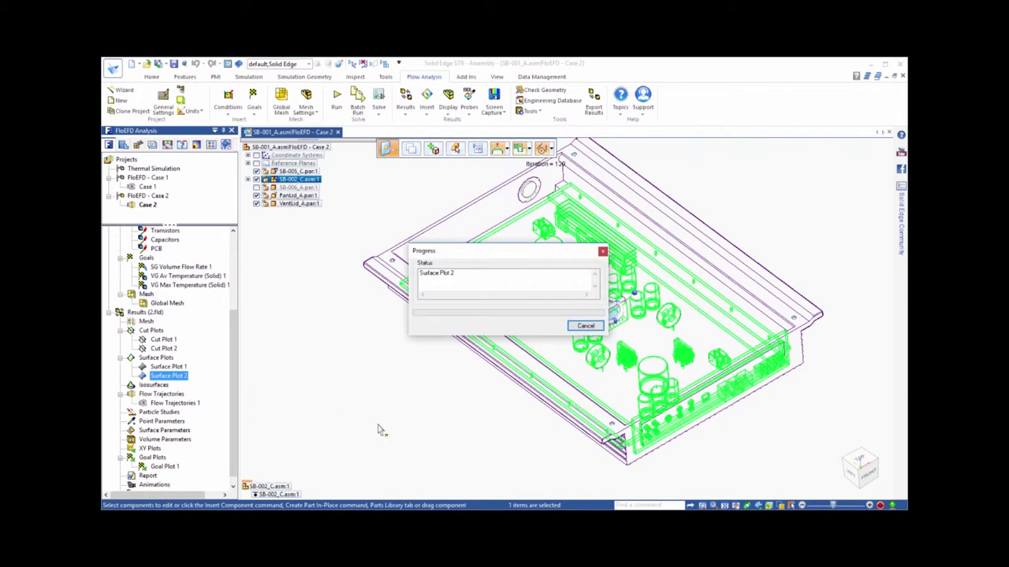
pyautogui.click(404, 428)
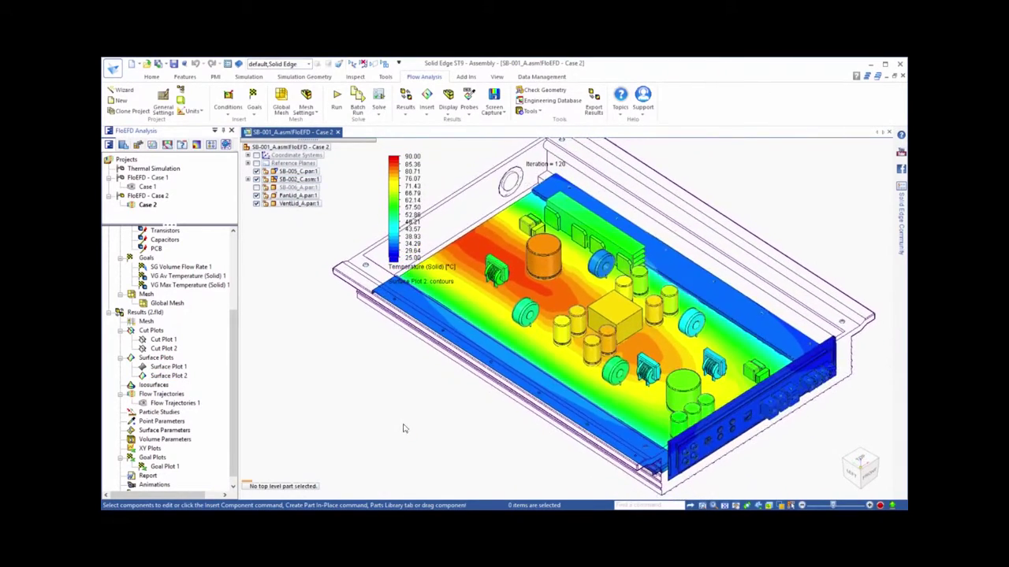
# Compare the results of Case 1 and Case 2, viewing the active scene images side by side and the Goal Plot 1 summary table
pyautogui.rightClick(155, 314)
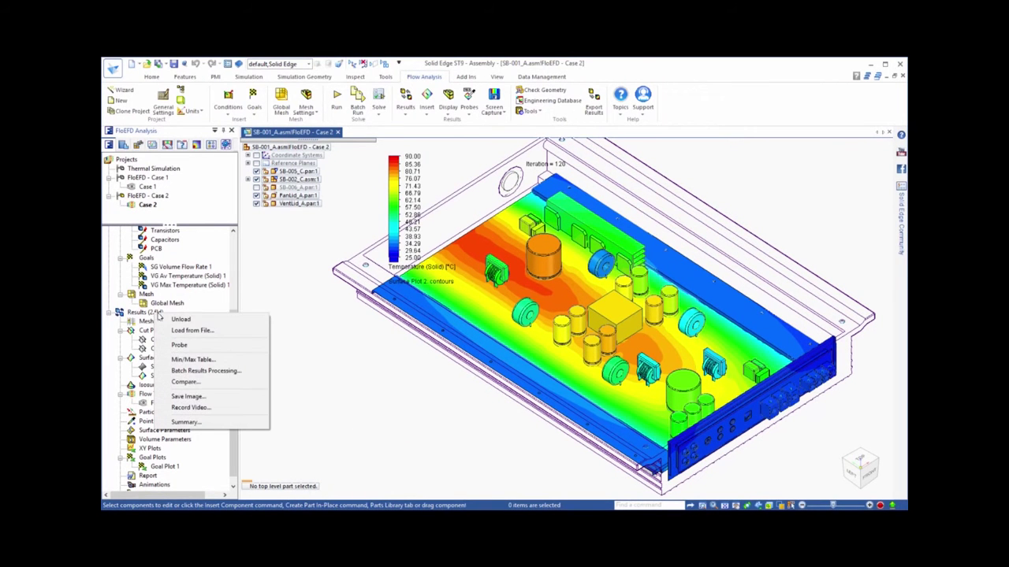
pyautogui.click(183, 382)
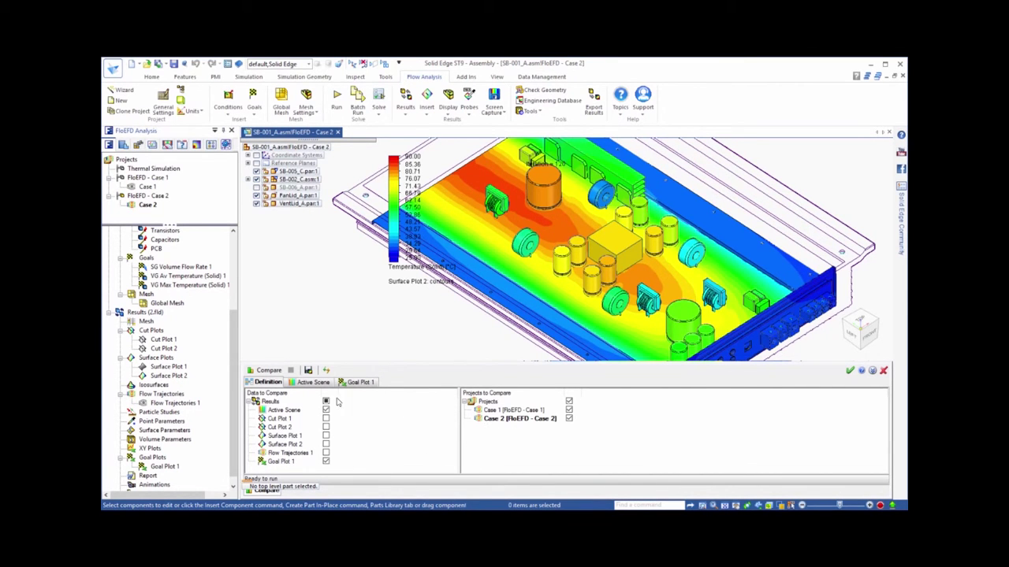
pyautogui.click(311, 383)
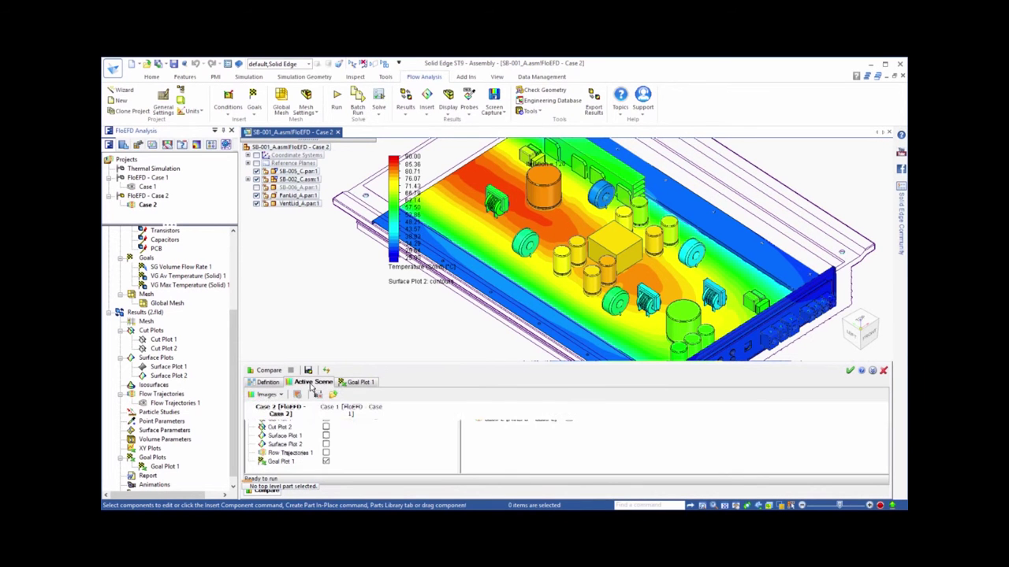
pyautogui.moveTo(465, 354); pyautogui.dragTo(469, 138)
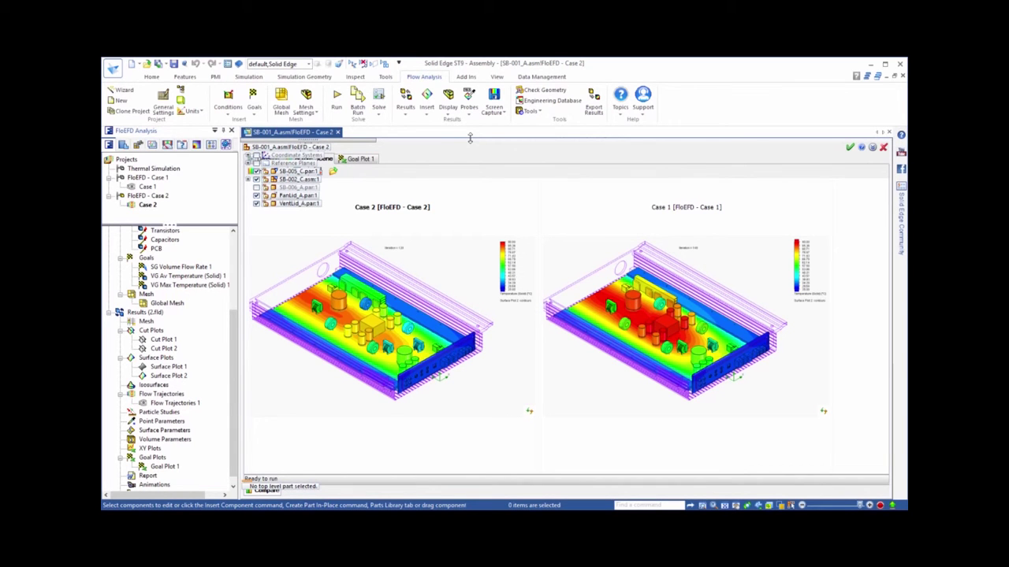
pyautogui.moveTo(468, 140); pyautogui.dragTo(456, 218)
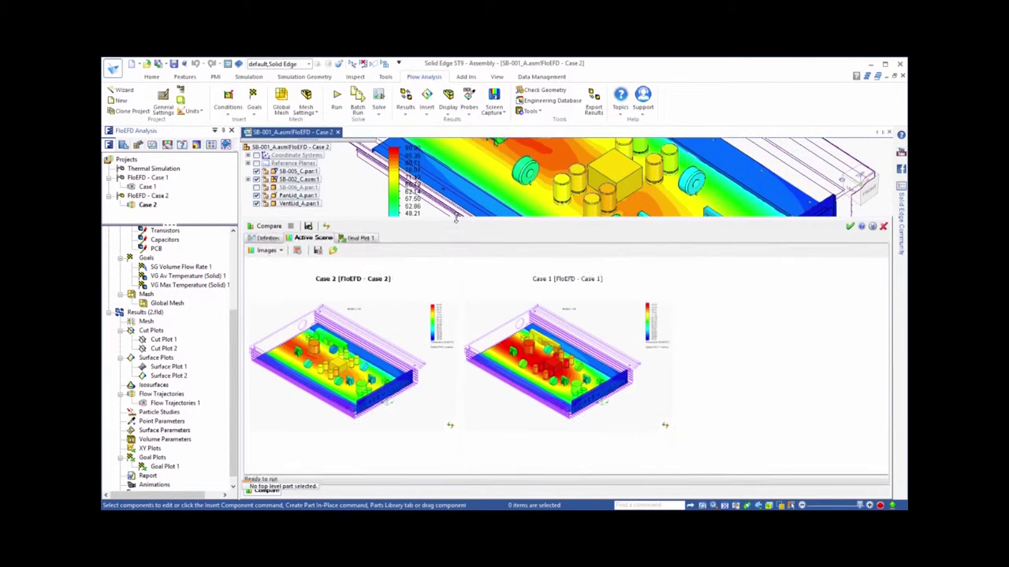
pyautogui.click(355, 238)
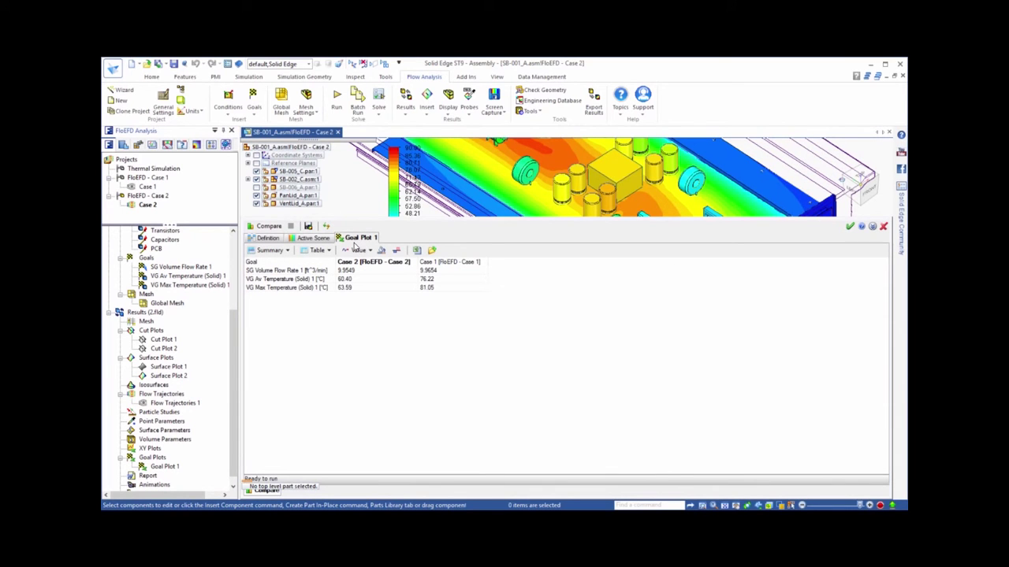